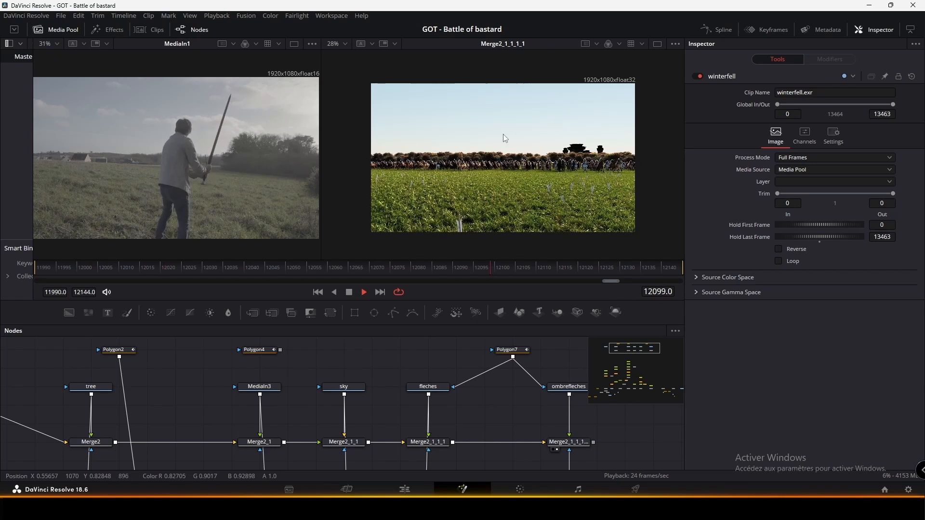
# Step: Preview the source layers winterfell, tree, MediaIn3, sky, fleches and ombrefleches one after another in the second viewer
pyautogui.moveTo(399, 341); pyautogui.dragTo(443, 370)
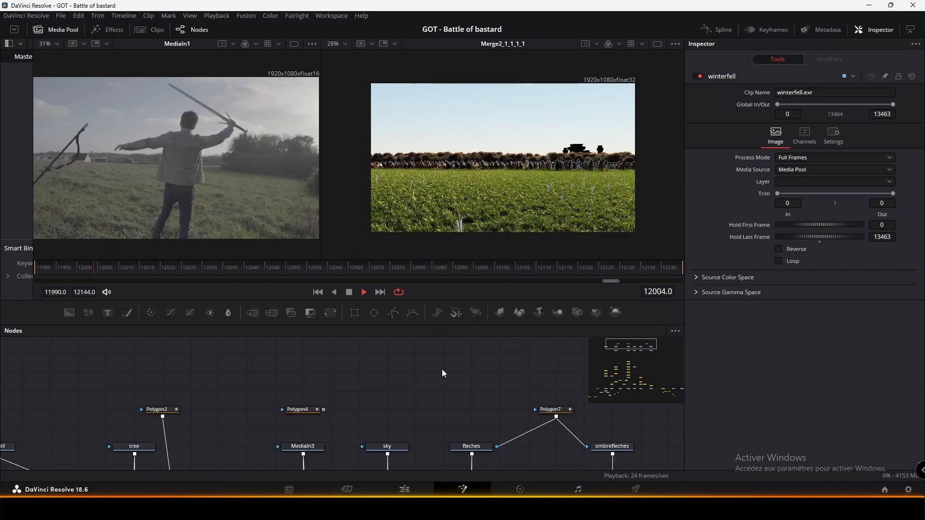
pyautogui.moveTo(305, 389); pyautogui.dragTo(349, 375)
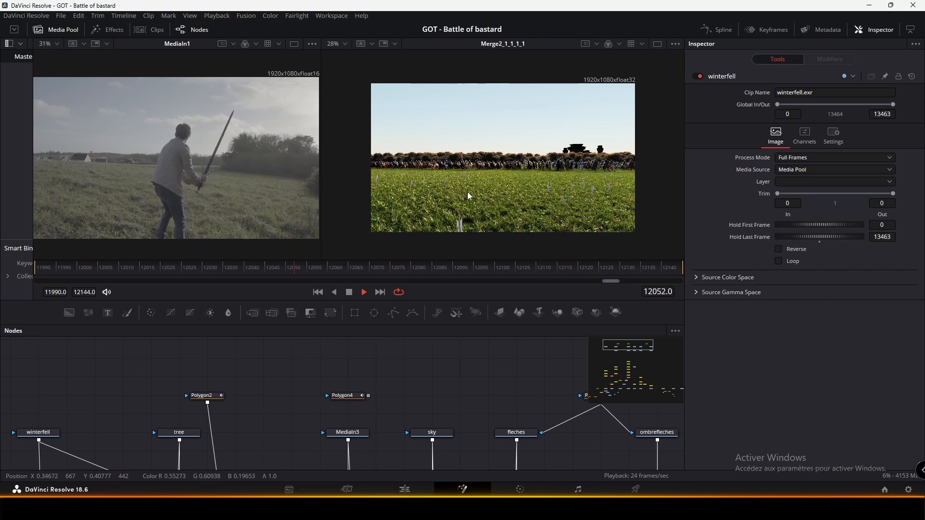
pyautogui.moveTo(115, 434); pyautogui.dragTo(202, 395)
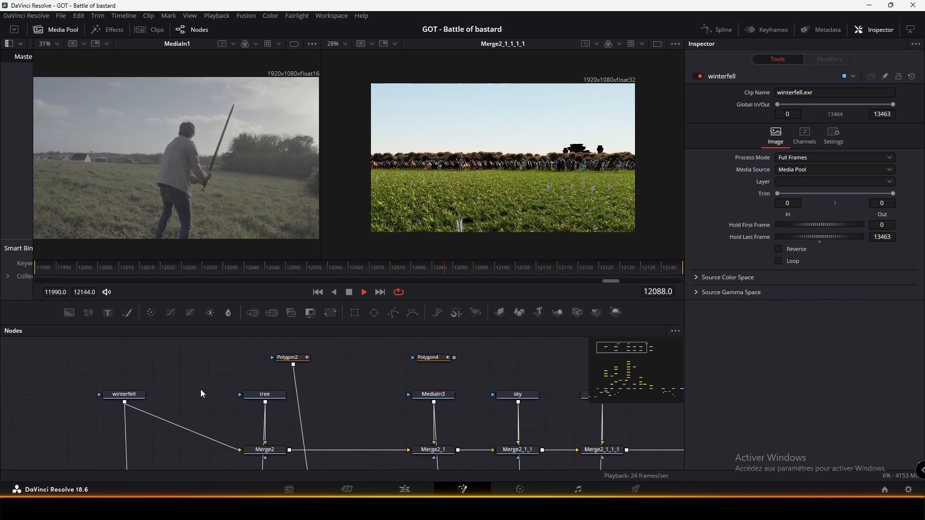
pyautogui.click(112, 403)
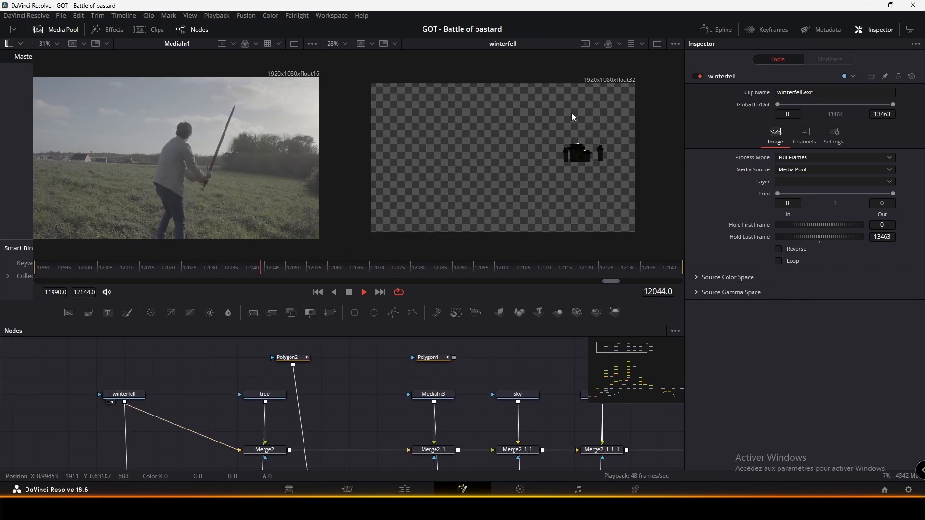
pyautogui.click(253, 402)
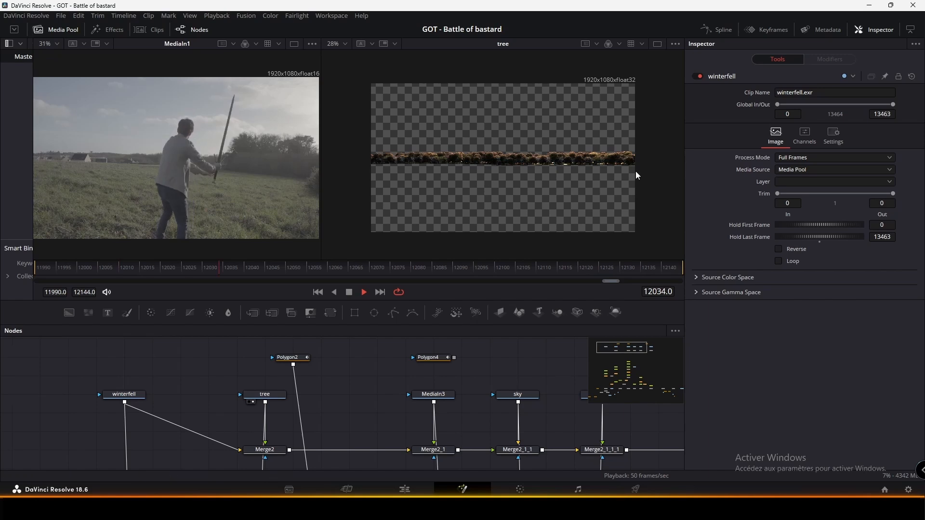
pyautogui.click(422, 402)
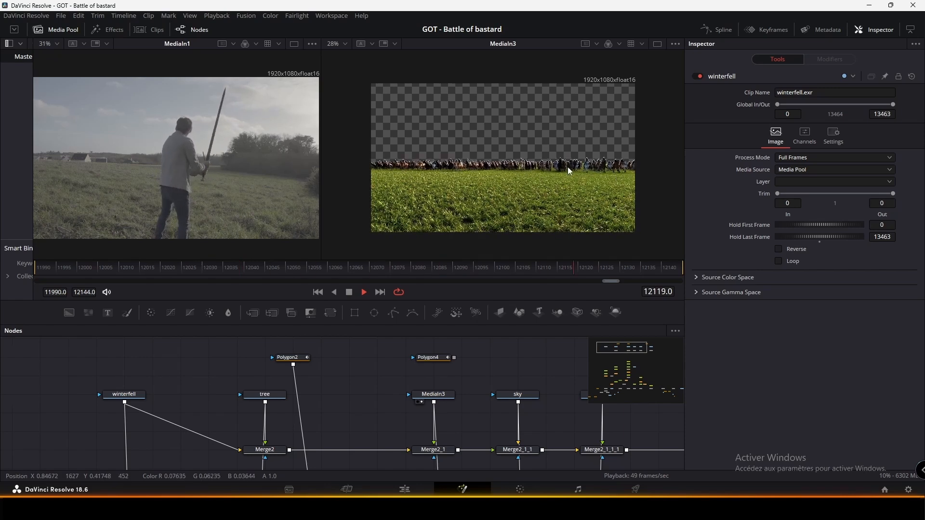
pyautogui.click(505, 402)
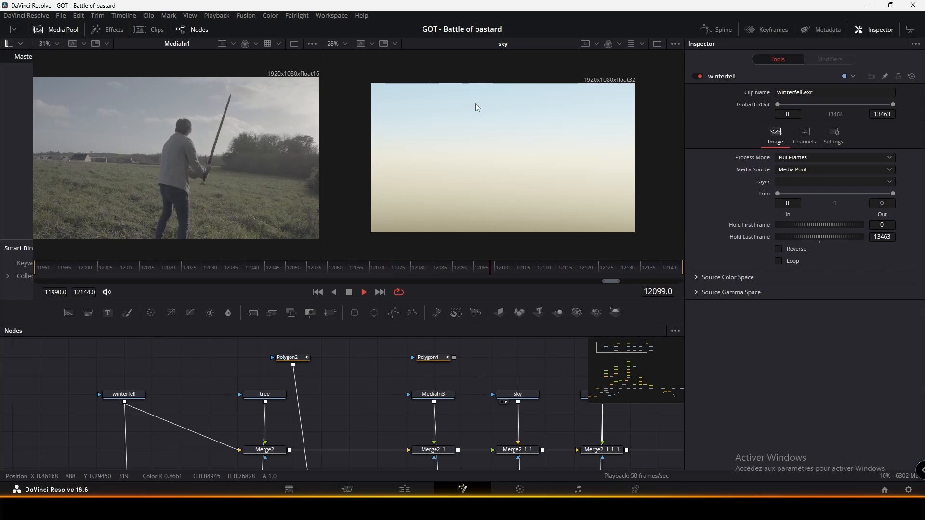
pyautogui.moveTo(521, 370); pyautogui.dragTo(398, 359)
pyautogui.click(469, 390)
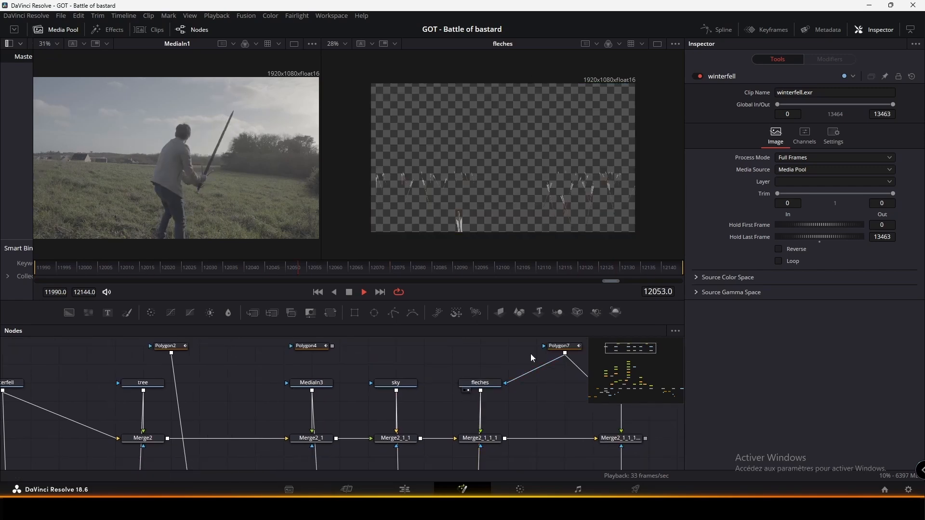
pyautogui.moveTo(531, 353); pyautogui.dragTo(427, 358)
pyautogui.click(505, 396)
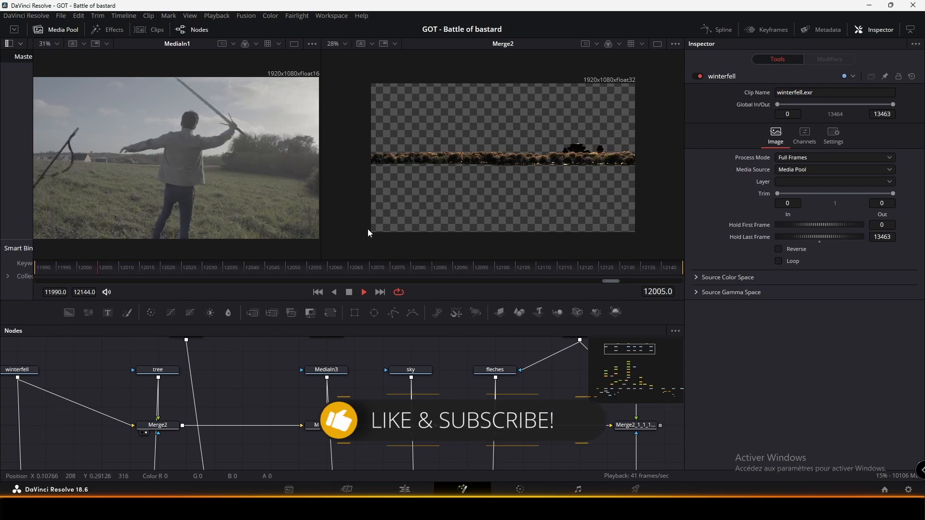
# Step: Preview the chain of merges in order, from Merge2_1 through Merge2_1_1 and Merge2_1_1_1 to Merge2_1_1_1_1
pyautogui.click(316, 433)
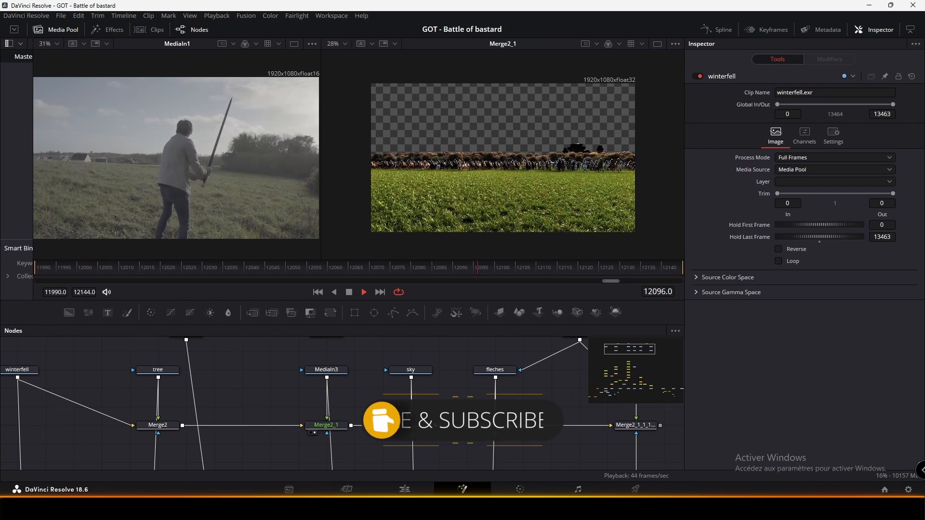
pyautogui.click(401, 435)
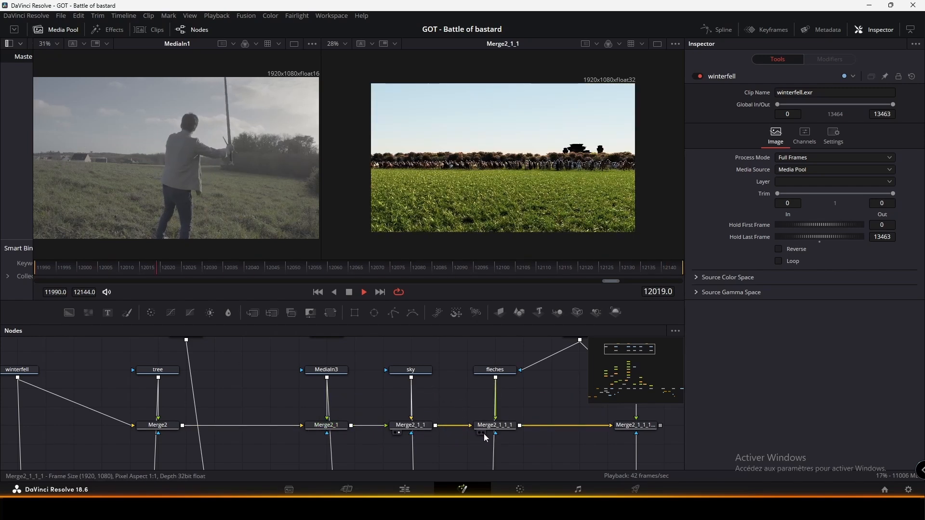
pyautogui.click(484, 433)
pyautogui.click(600, 427)
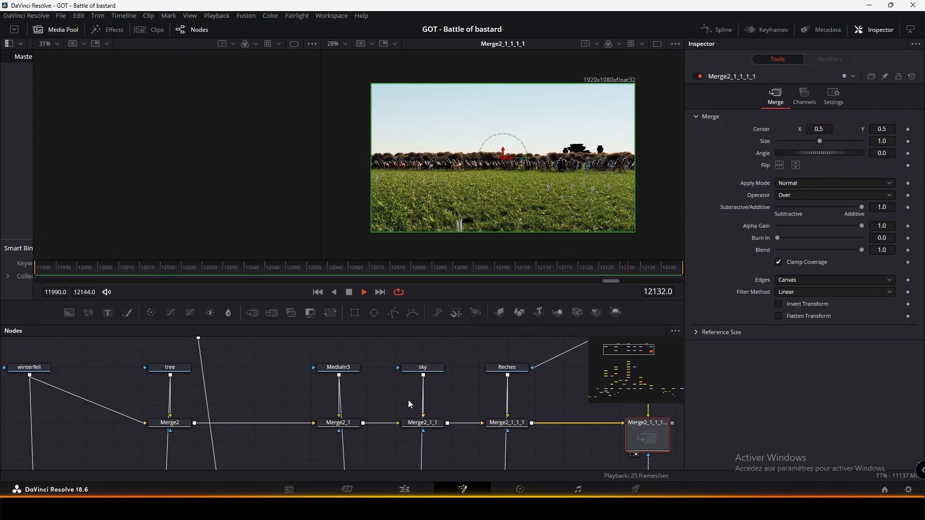
pyautogui.moveTo(593, 406); pyautogui.dragTo(498, 401)
pyautogui.click(498, 401)
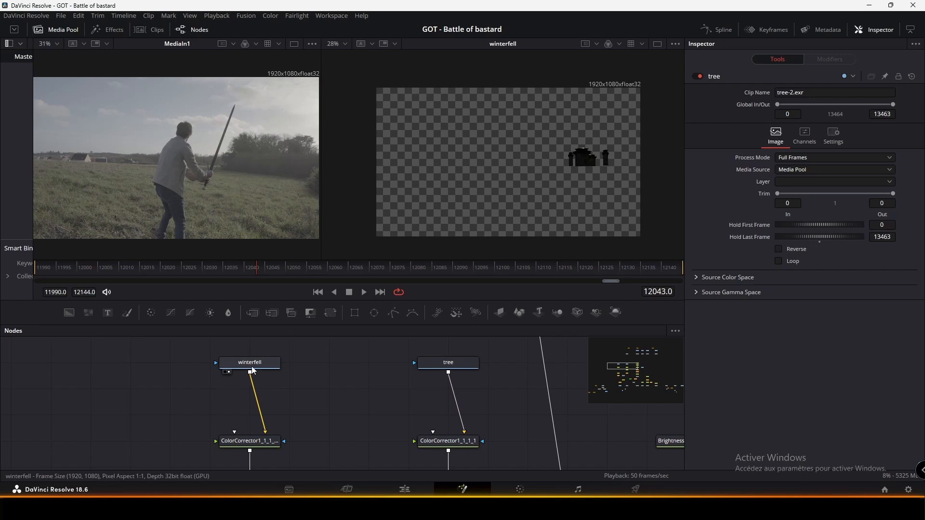
# Step: Move the winterfell color corrector closer beneath its source node and open its correction settings
pyautogui.click(424, 372)
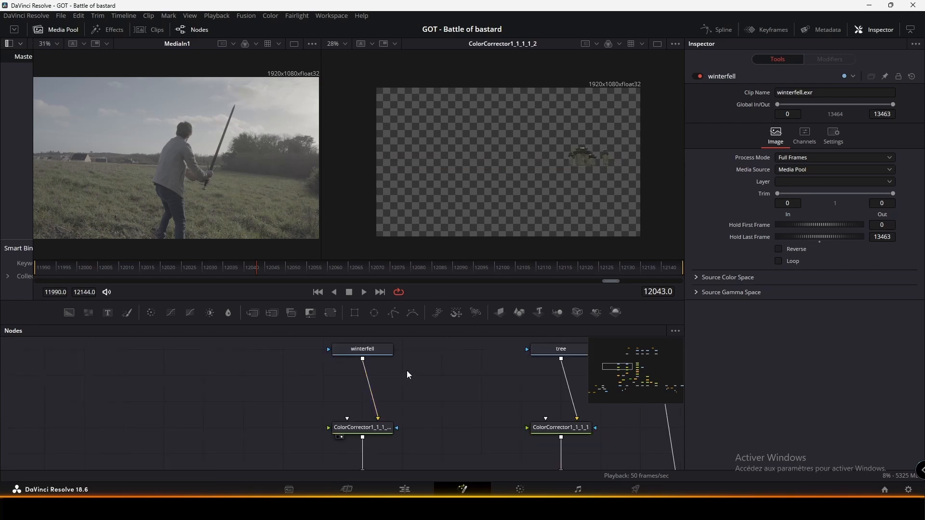
pyautogui.moveTo(366, 424); pyautogui.dragTo(367, 397)
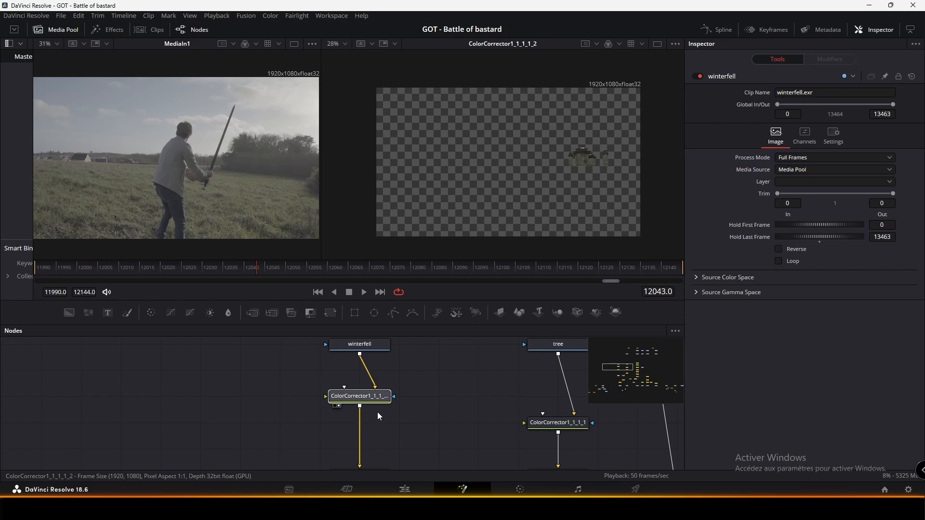
pyautogui.click(369, 399)
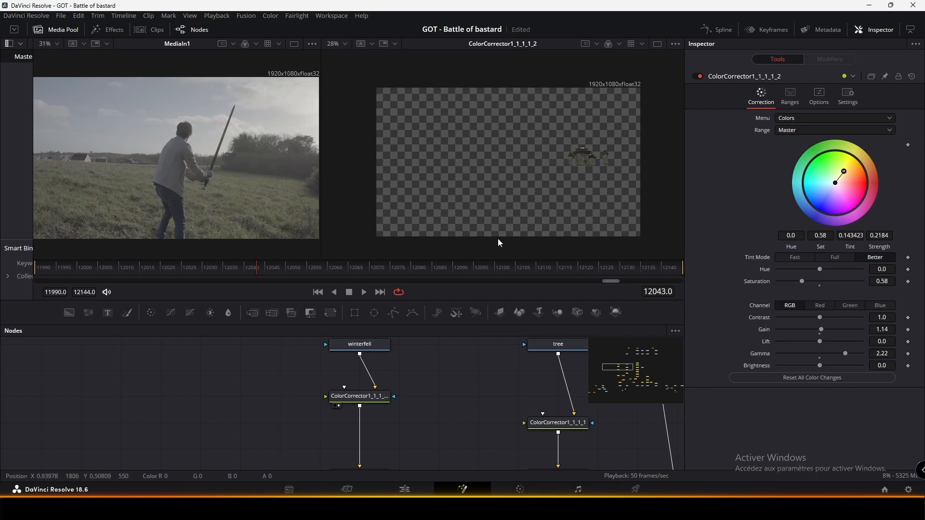
# Step: Set the High range of winterfell's Brightness/Contrast node to 0.623
pyautogui.scroll(-1, 412, 394)
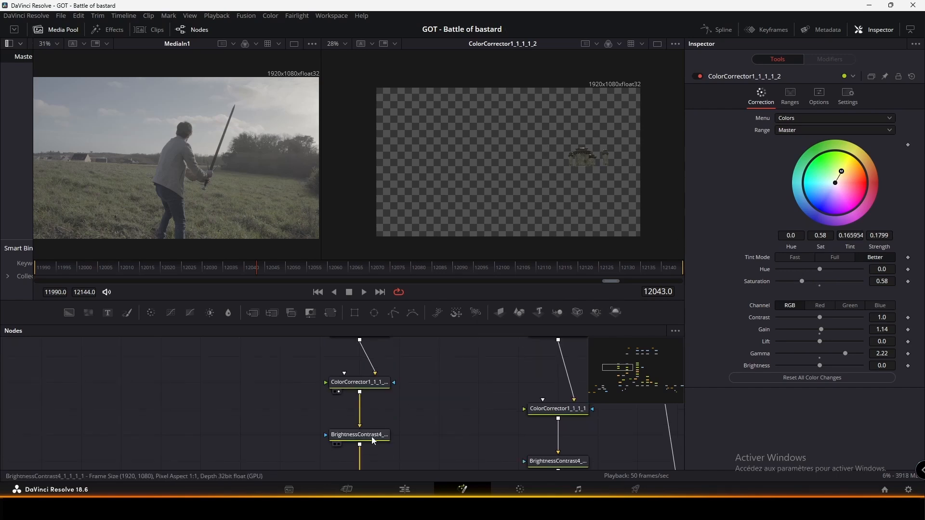
pyautogui.click(374, 441)
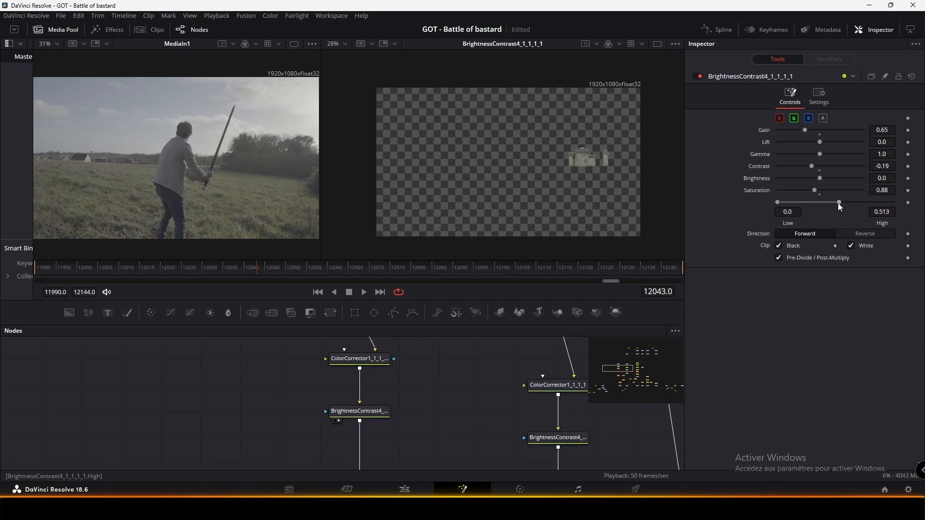
pyautogui.click(359, 360)
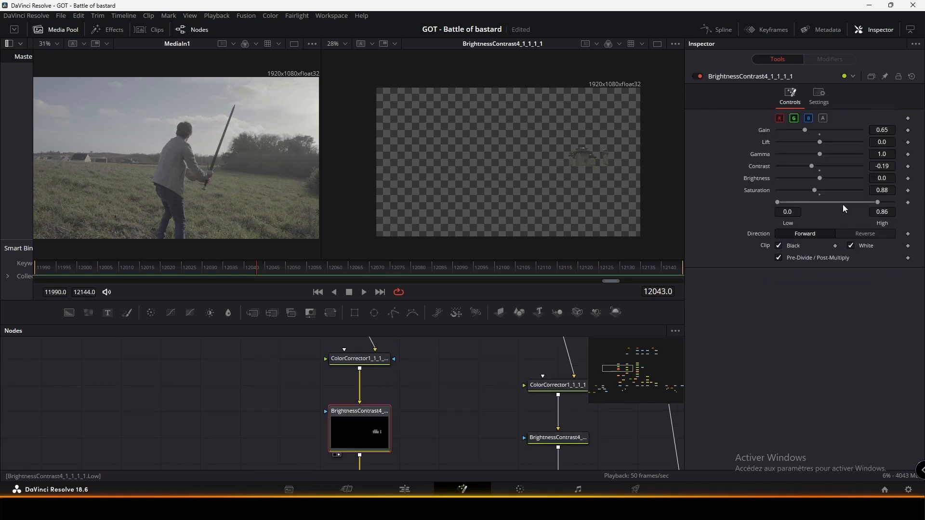
pyautogui.moveTo(843, 209)
pyautogui.mouseDown()
pyautogui.moveTo(889, 208)
pyautogui.moveTo(827, 214)
pyautogui.moveTo(853, 213)
pyautogui.mouseUp()
# Step: Review winterfell's color corrector and Brightness/Contrast nodes together, and preview the output of Blur5_1 below them
pyautogui.click(359, 359)
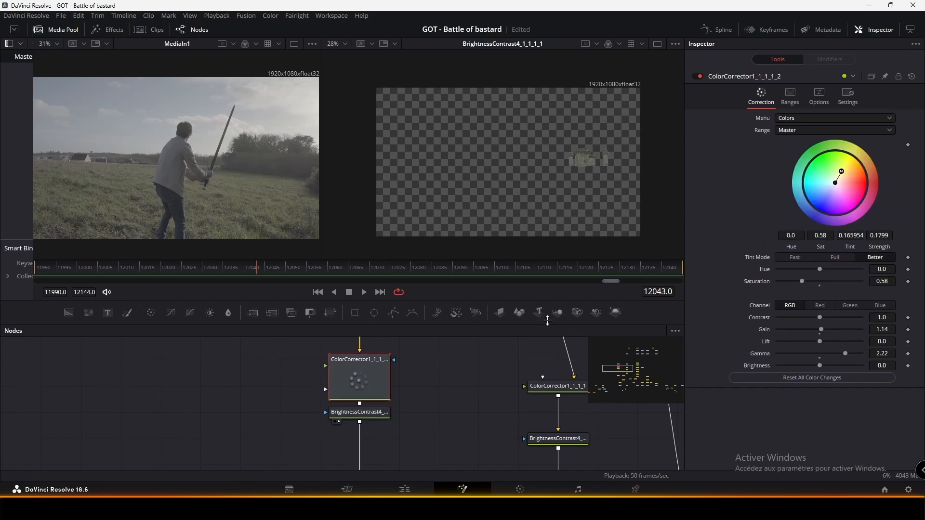
pyautogui.moveTo(434, 346); pyautogui.dragTo(352, 427)
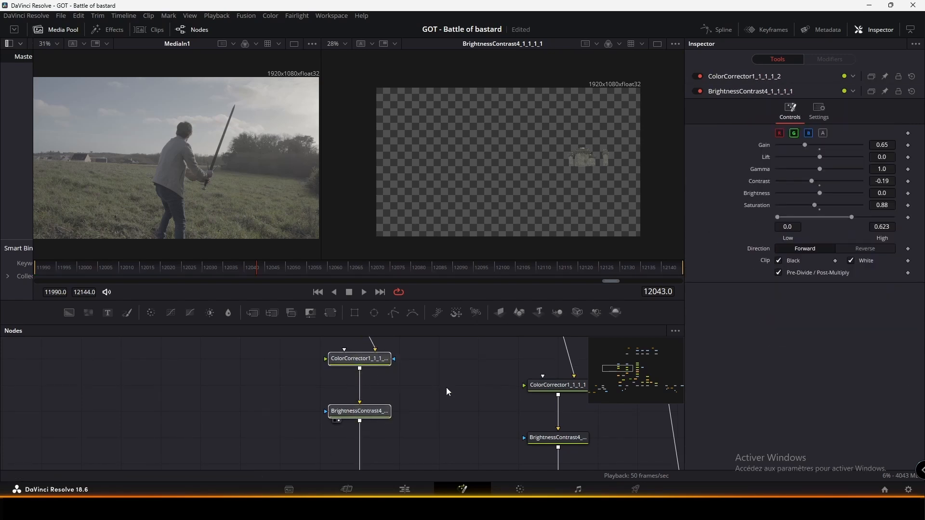
pyautogui.press('Down')
pyautogui.scroll(-3, 426, 357)
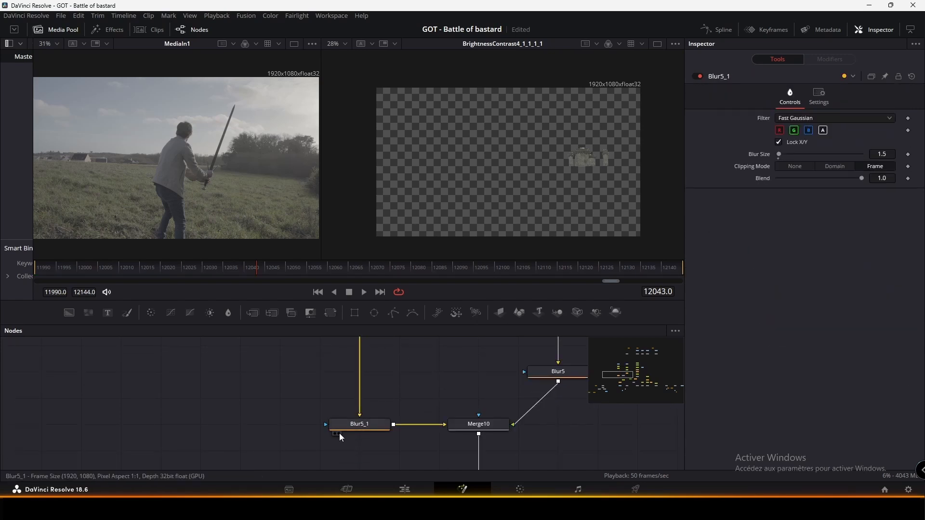
pyautogui.click(338, 434)
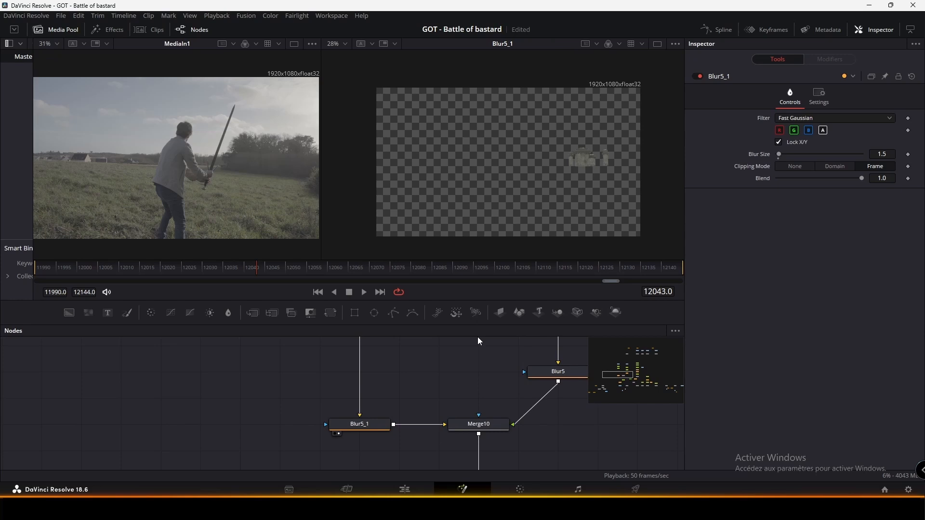
# Step: Preview the tree layer and its color corrector, moving the corrector up level with winterfell's color corrector
pyautogui.scroll(5, 433, 393)
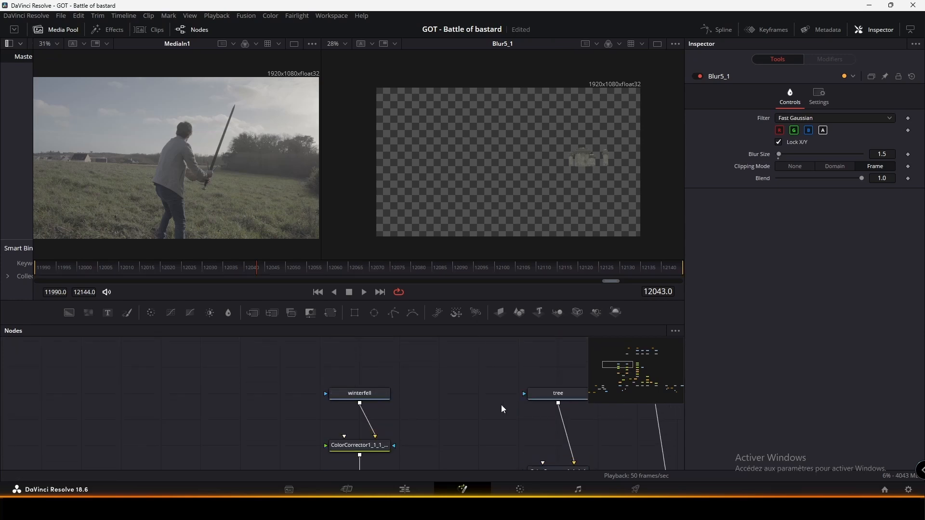
pyautogui.click(538, 404)
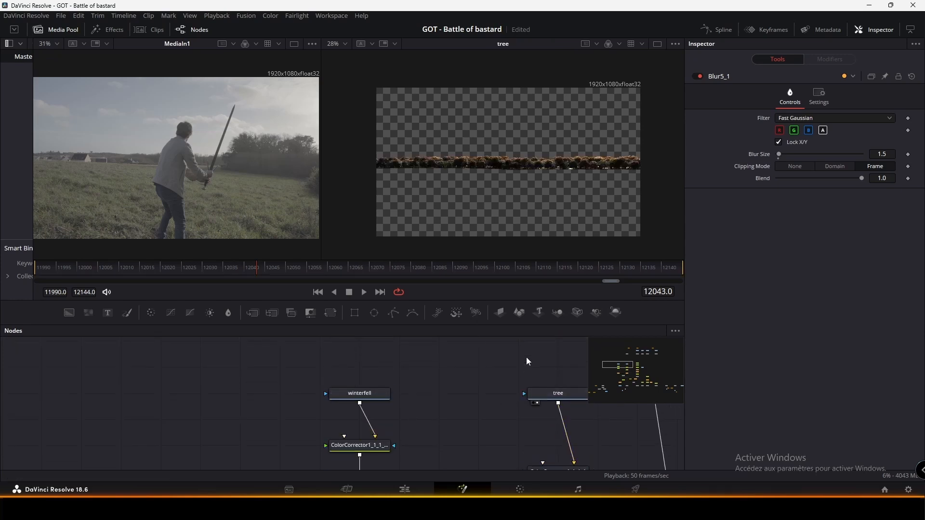
pyautogui.scroll(-2, 548, 429)
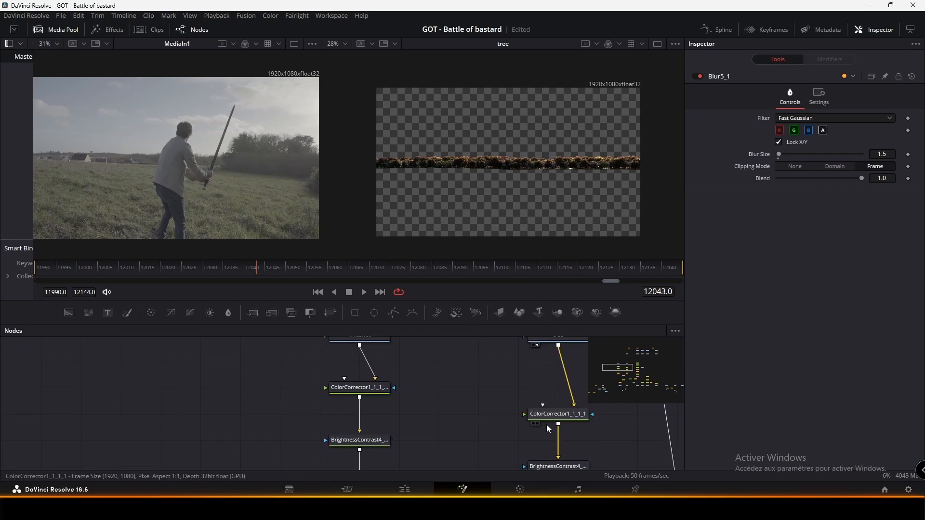
pyautogui.click(537, 424)
pyautogui.moveTo(551, 418); pyautogui.dragTo(552, 397)
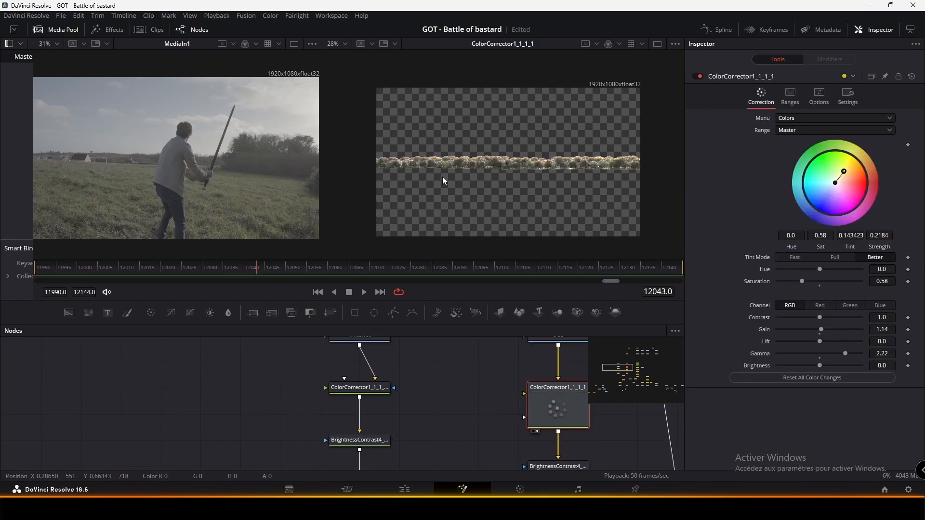
# Step: Preview the tree's Brightness/Contrast node and set its High range to 1.0
pyautogui.scroll(-1, 568, 410)
pyautogui.click(538, 447)
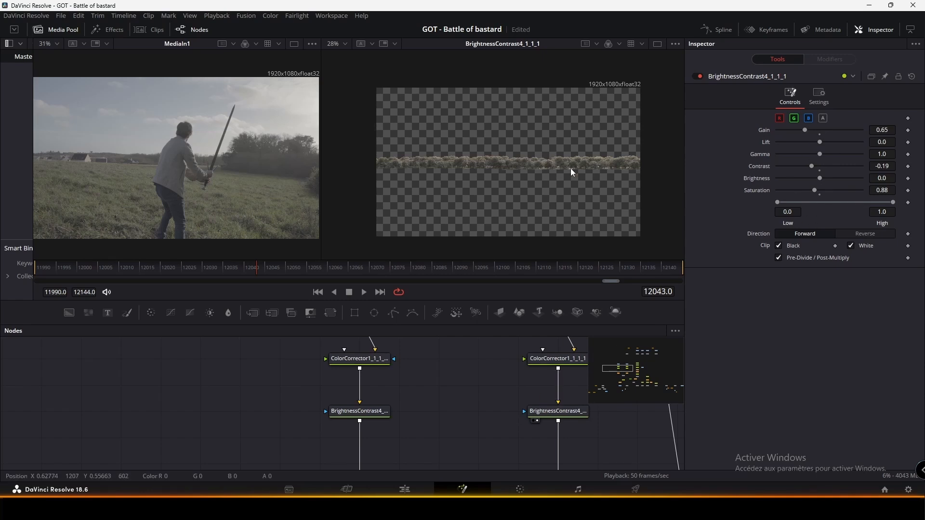
pyautogui.moveTo(887, 203); pyautogui.dragTo(897, 203)
# Step: Select the tree branch's Blur5 node, placed level with Blur5_1, and preview its output
pyautogui.scroll(-1, 511, 417)
pyautogui.scroll(-2, 545, 429)
pyautogui.click(545, 430)
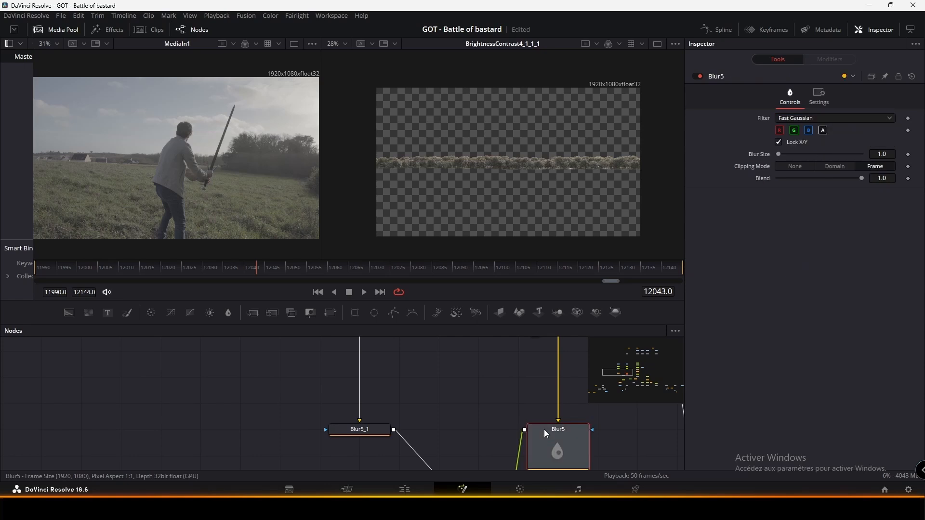
pyautogui.scroll(-1, 545, 439)
pyautogui.click(537, 444)
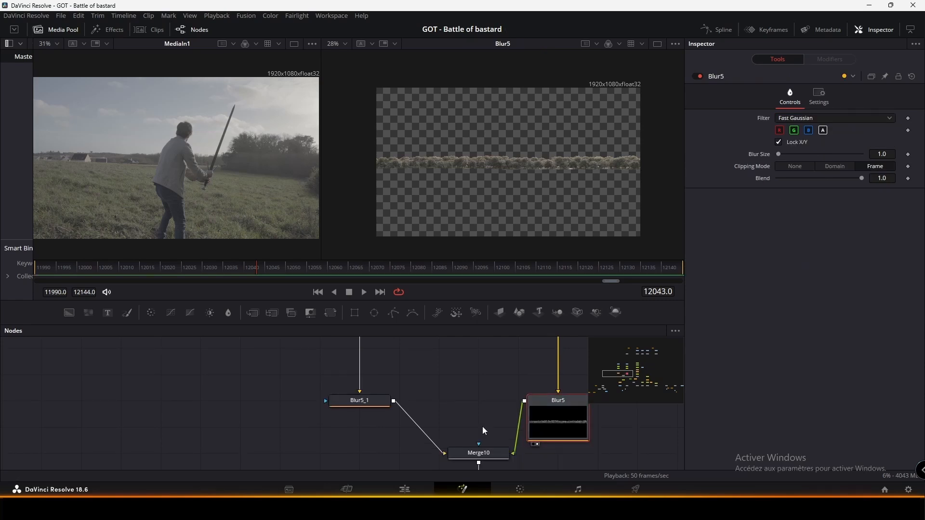
# Step: Preview Merge10 and swap its inputs so the tree's Blur5 is the foreground over winterfell's Blur5_1
pyautogui.click(479, 456)
pyautogui.scroll(-1, 482, 460)
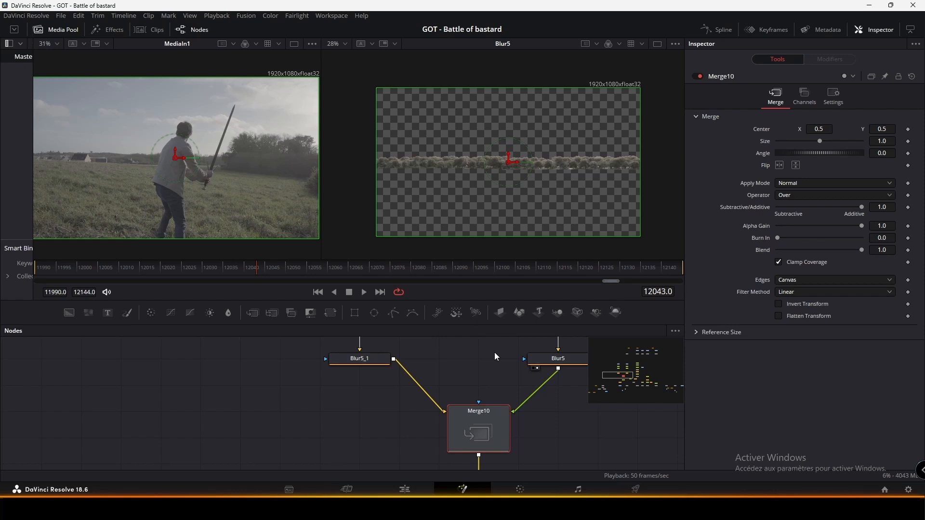
pyautogui.click(457, 455)
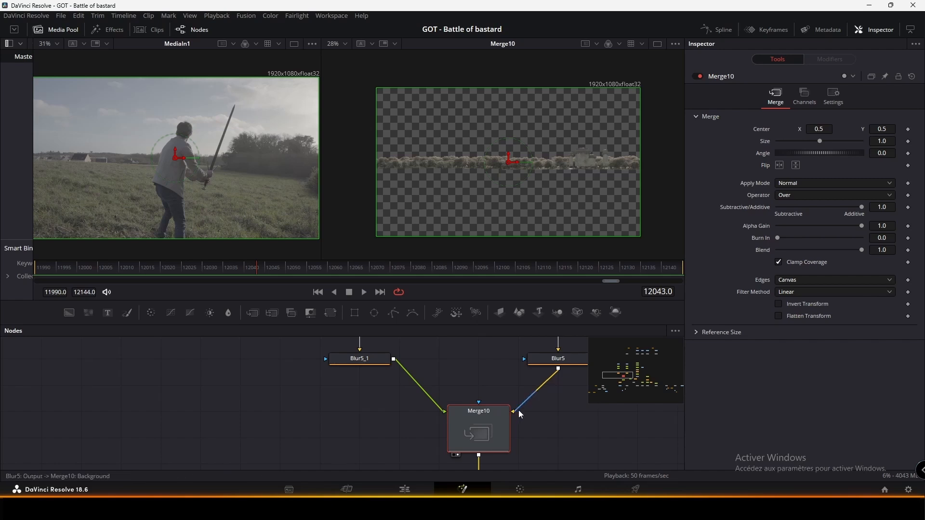
pyautogui.moveTo(519, 410); pyautogui.dragTo(452, 414)
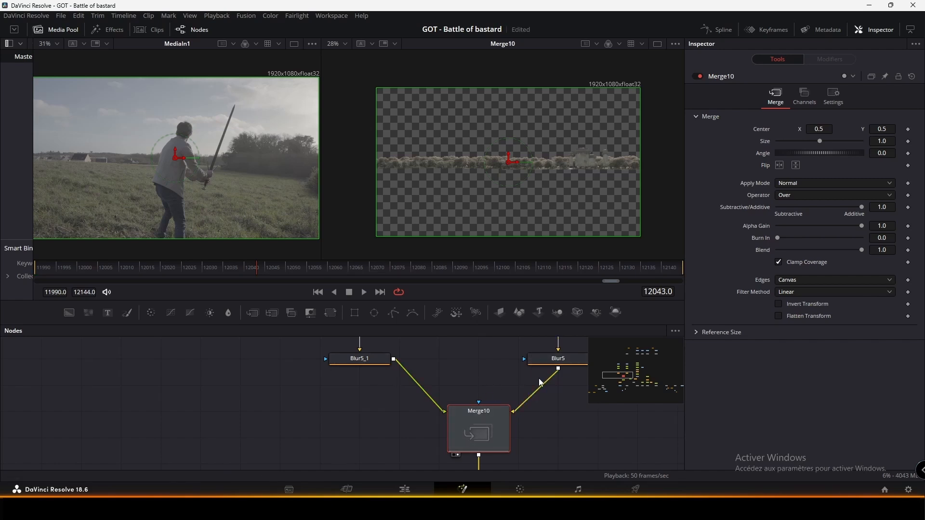
pyautogui.click(491, 374)
# Step: Open the settings of the MediaIn1 footage node that feeds the arbres merge
pyautogui.scroll(-1, 489, 377)
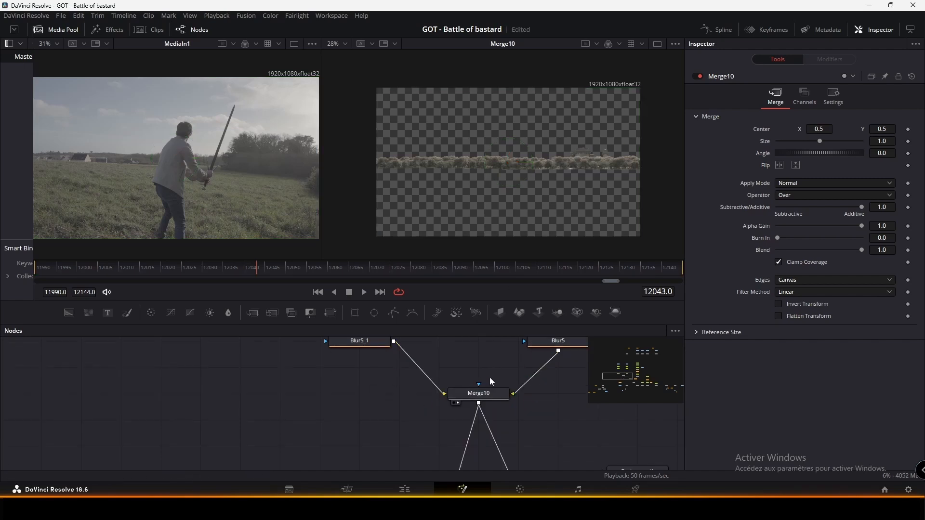
pyautogui.scroll(-6, 464, 372)
pyautogui.scroll(-3, 465, 373)
pyautogui.click(425, 372)
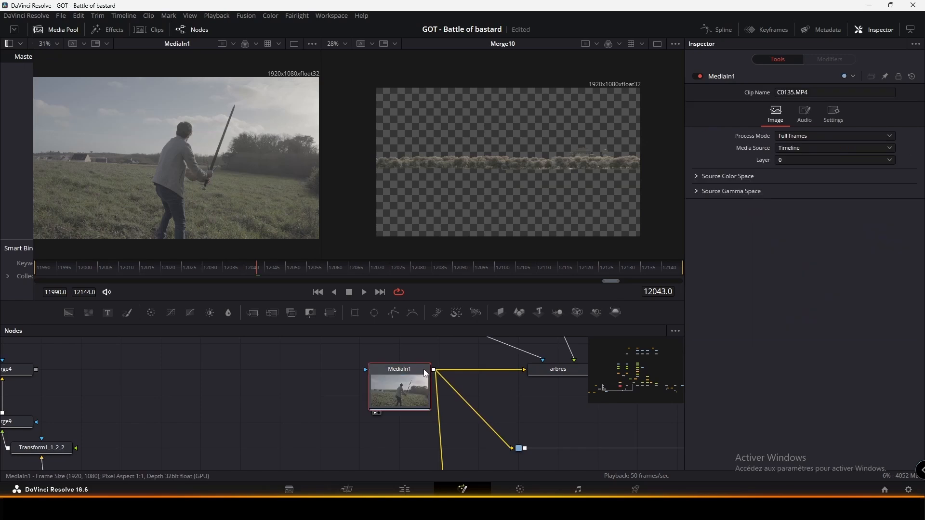
# Step: Select the arbres merge, place it slightly above MediaIn1 in the node graph, and preview its output
pyautogui.hscroll(3, 416, 389)
pyautogui.scroll(1, 415, 390)
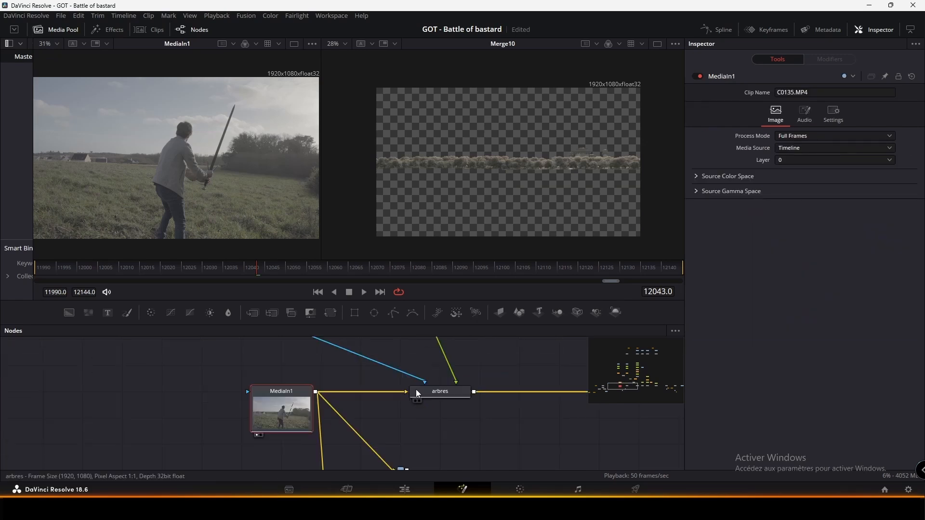
pyautogui.click(416, 390)
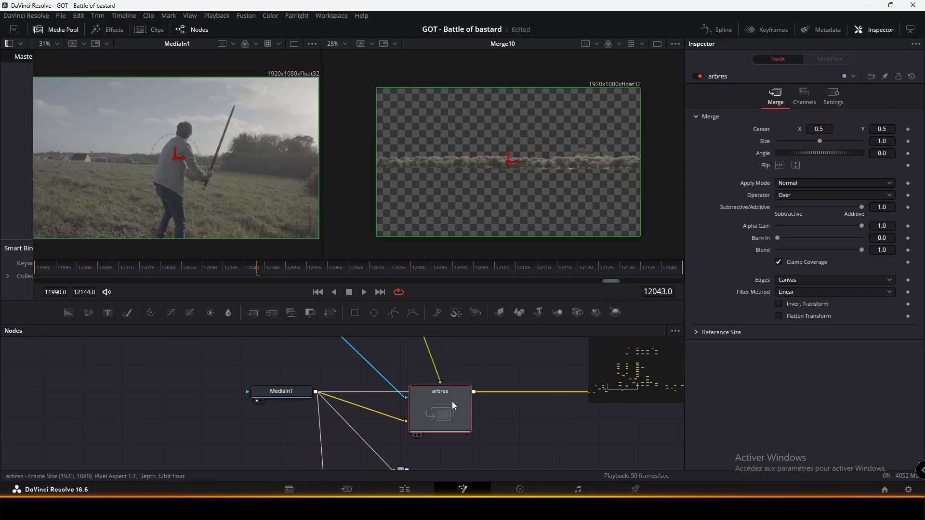
pyautogui.scroll(3, 444, 405)
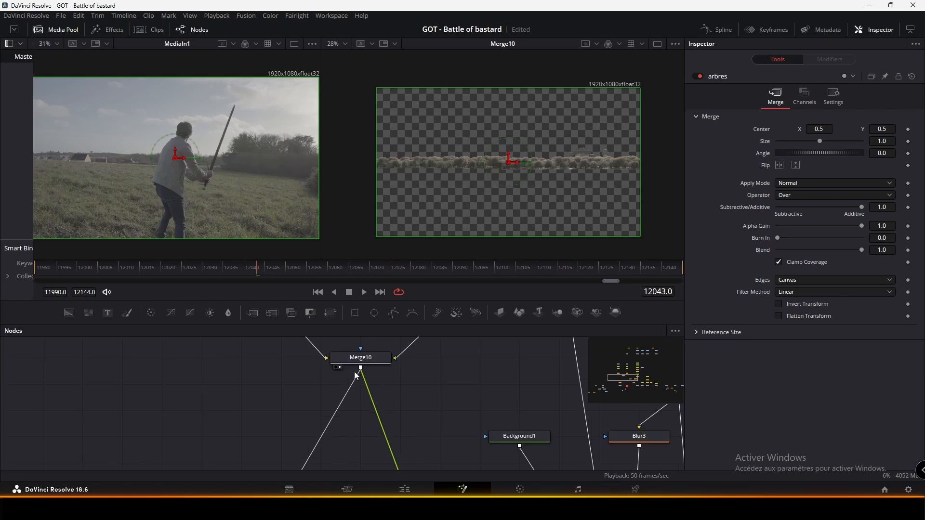
pyautogui.scroll(-3, 446, 453)
pyautogui.moveTo(360, 371); pyautogui.dragTo(453, 403)
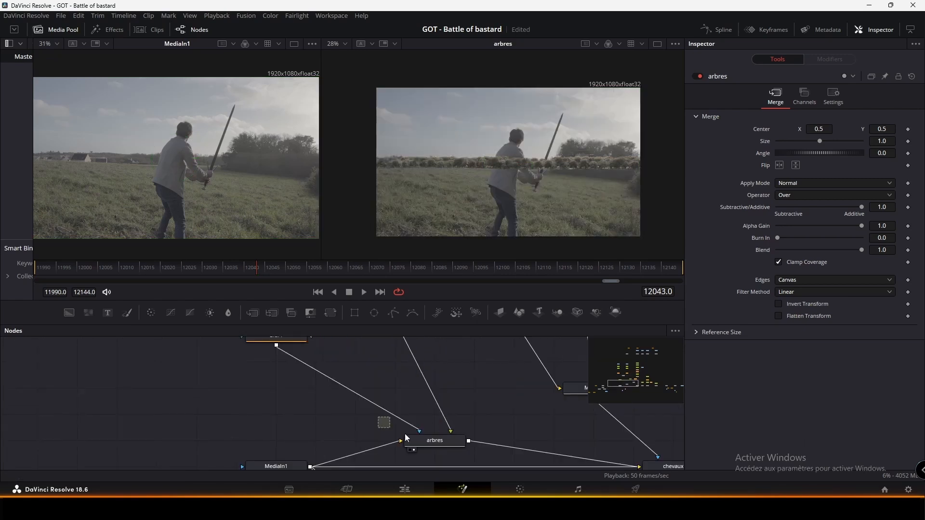
# Step: Select the arbres merge, trace its foreground input back to Merge10, and preview Merge10's tree layer
pyautogui.moveTo(405, 437); pyautogui.dragTo(486, 434)
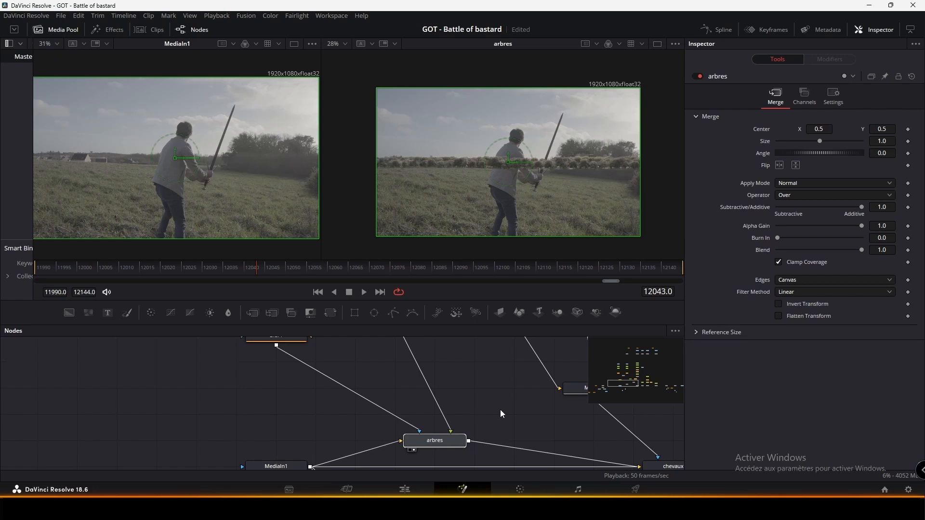
pyautogui.moveTo(419, 401); pyautogui.dragTo(433, 425)
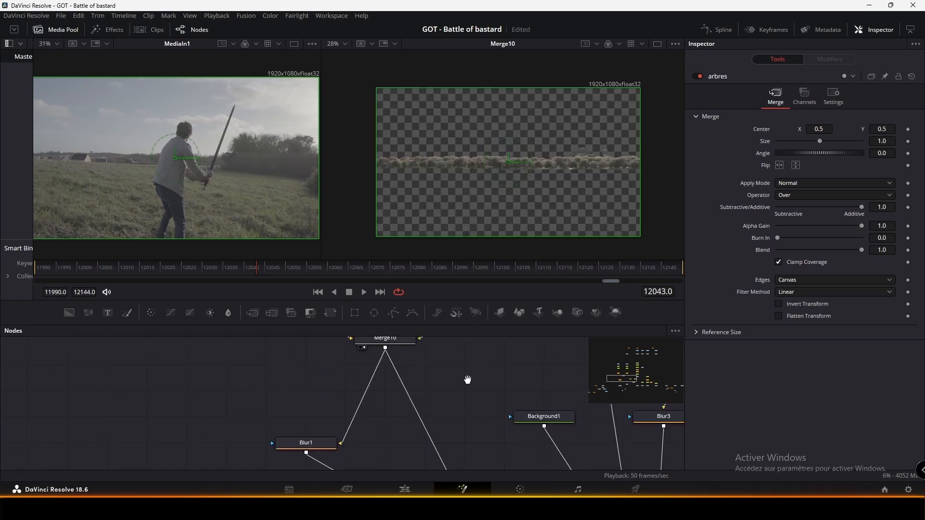
pyautogui.moveTo(413, 390); pyautogui.dragTo(423, 407)
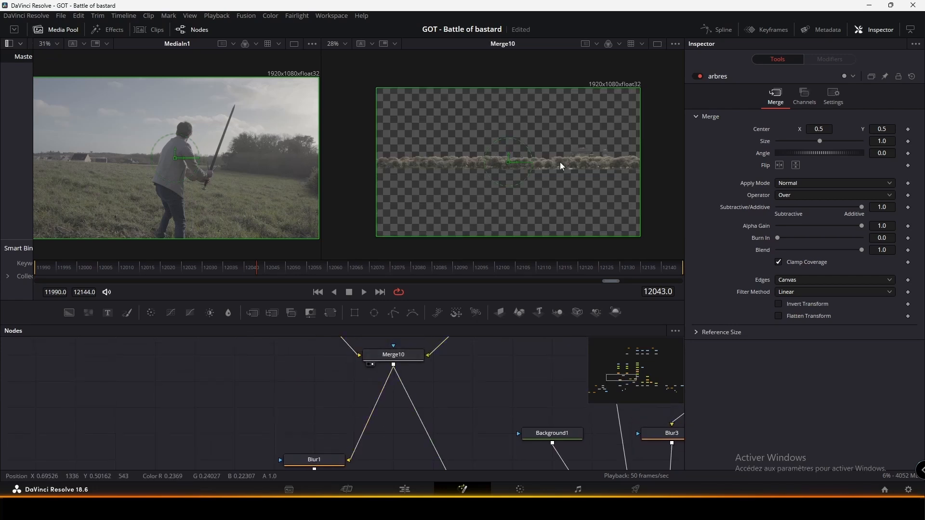
pyautogui.moveTo(457, 376); pyautogui.dragTo(471, 338)
# Step: Preview the Blur1 mask and the arbres merge, examining the tree line's edges up close
pyautogui.click(308, 432)
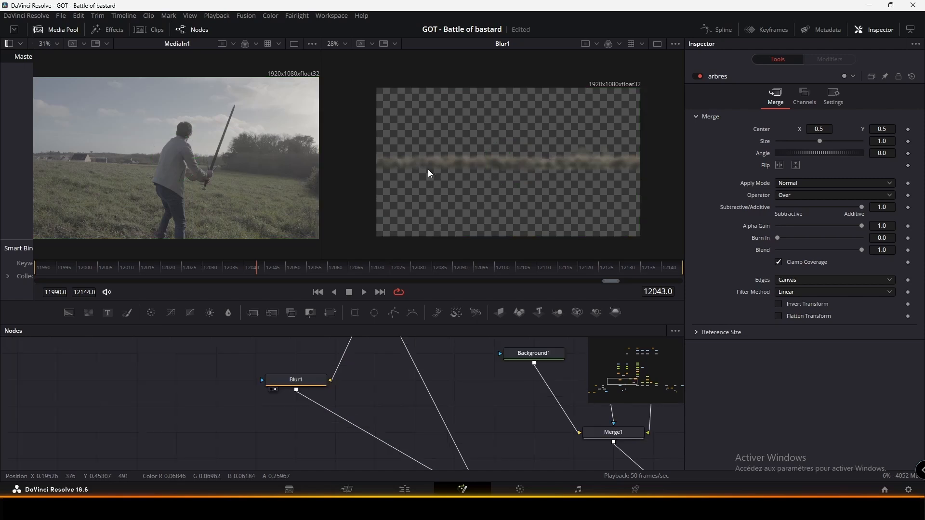
pyautogui.scroll(10, 423, 166)
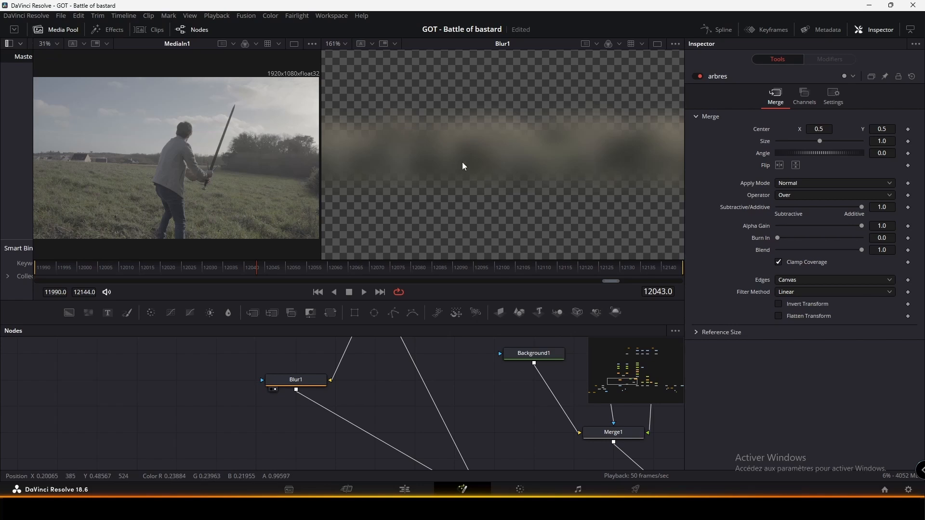
pyautogui.scroll(-2, 433, 438)
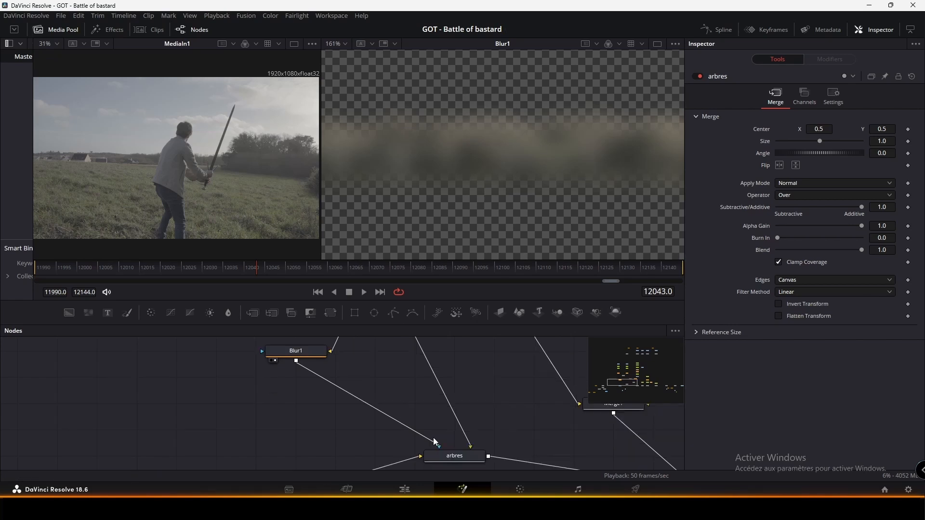
pyautogui.click(433, 466)
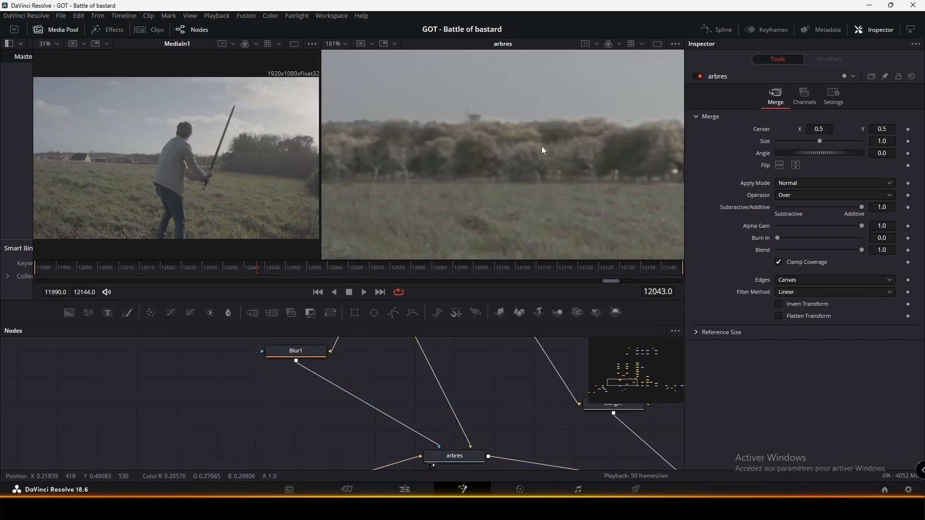
pyautogui.moveTo(542, 146); pyautogui.dragTo(451, 151)
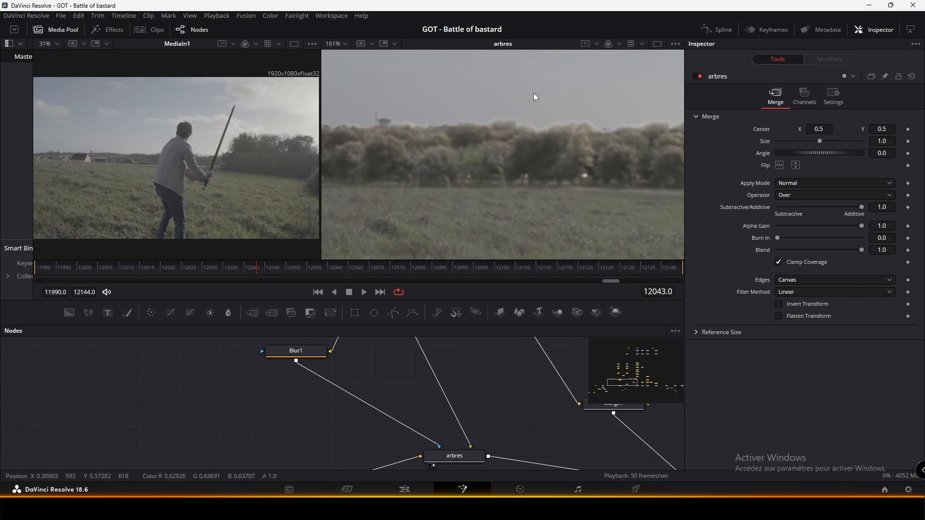
# Step: Open the settings of the Blur1 node masking the arbres merge and slightly increase its Blur Size
pyautogui.scroll(-2, 458, 430)
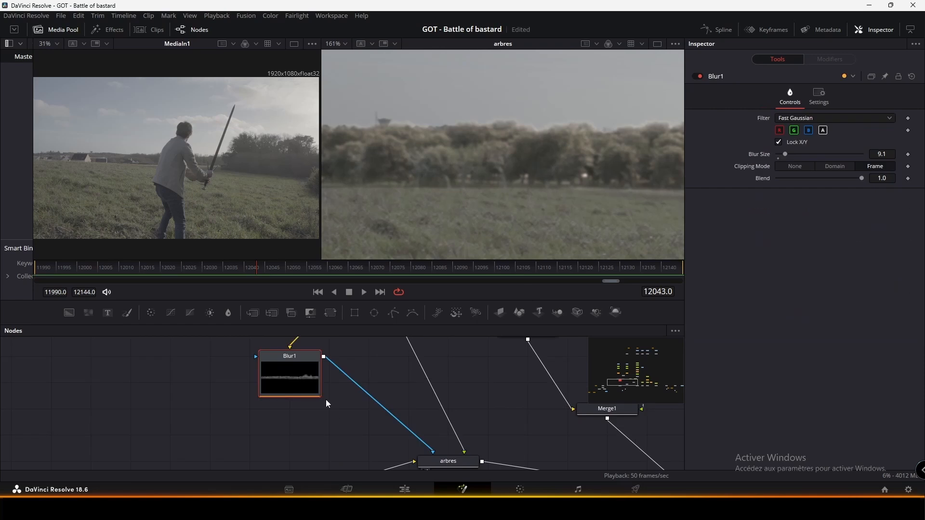
pyautogui.moveTo(784, 156)
pyautogui.mouseDown()
pyautogui.moveTo(771, 155)
pyautogui.moveTo(789, 159)
pyautogui.mouseUp()
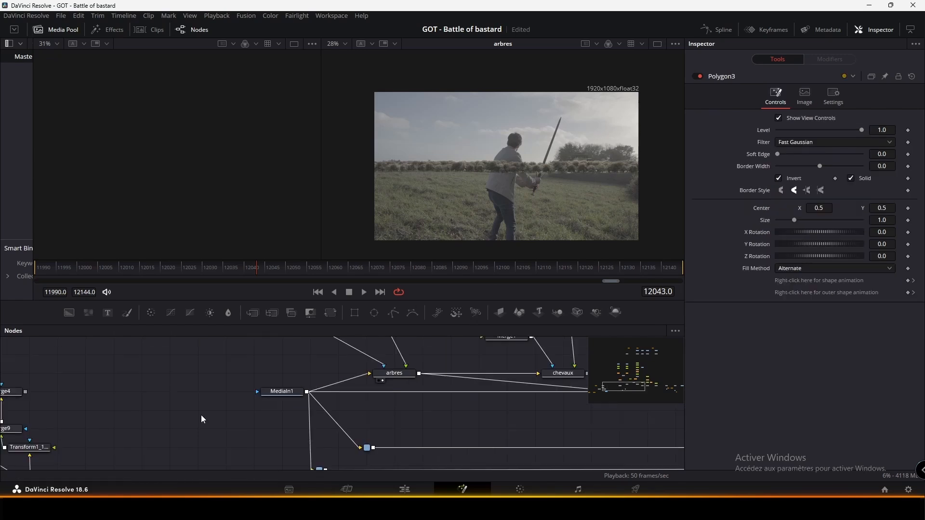
# Step: Preview the inverted Polygon3 mask and pull a point on the upper-left of its outer feather outline further outward
pyautogui.moveTo(183, 386); pyautogui.dragTo(455, 389)
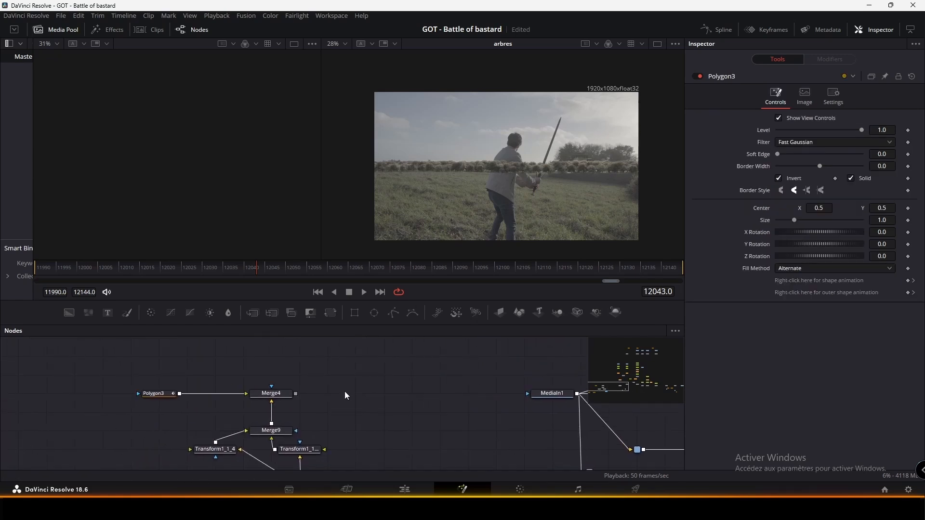
pyautogui.click(155, 395)
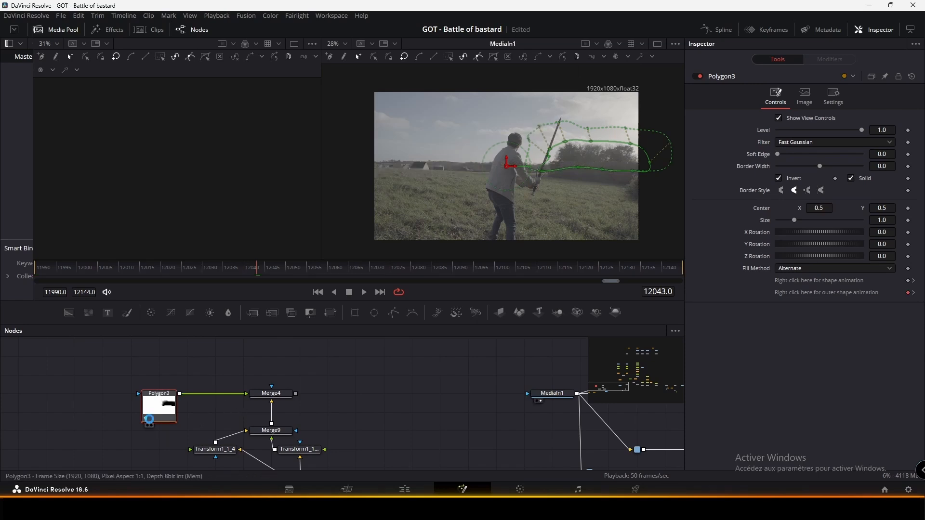
pyautogui.click(152, 426)
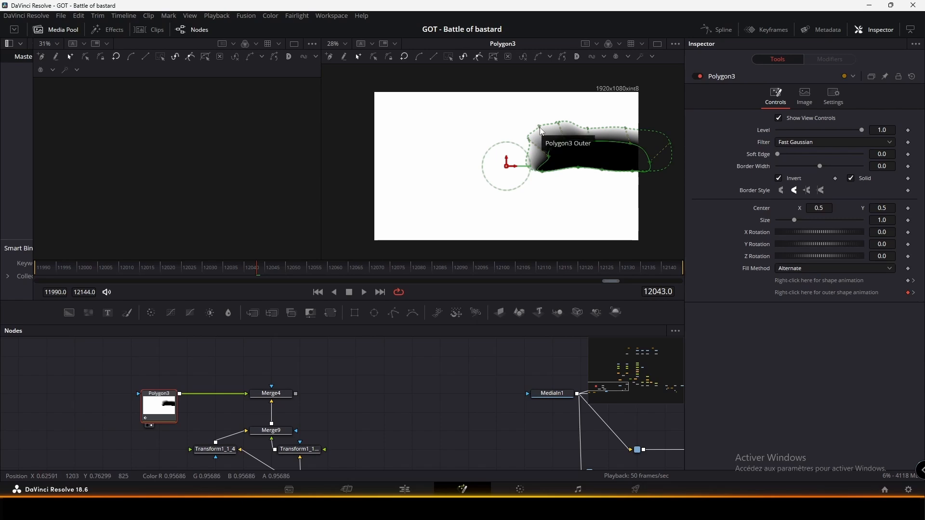
pyautogui.moveTo(540, 127)
pyautogui.mouseDown()
pyautogui.moveTo(510, 87)
pyautogui.moveTo(530, 116)
pyautogui.mouseUp()
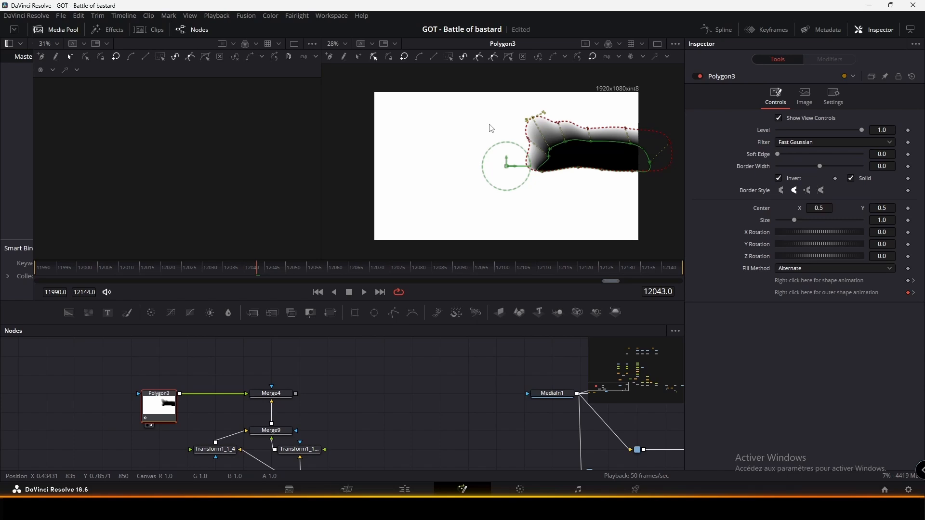
# Step: Connect Polygon3 to the mask input of MediaIn1 and scrub the timeline to check the footage cut-out
pyautogui.moveTo(246, 395); pyautogui.dragTo(528, 393)
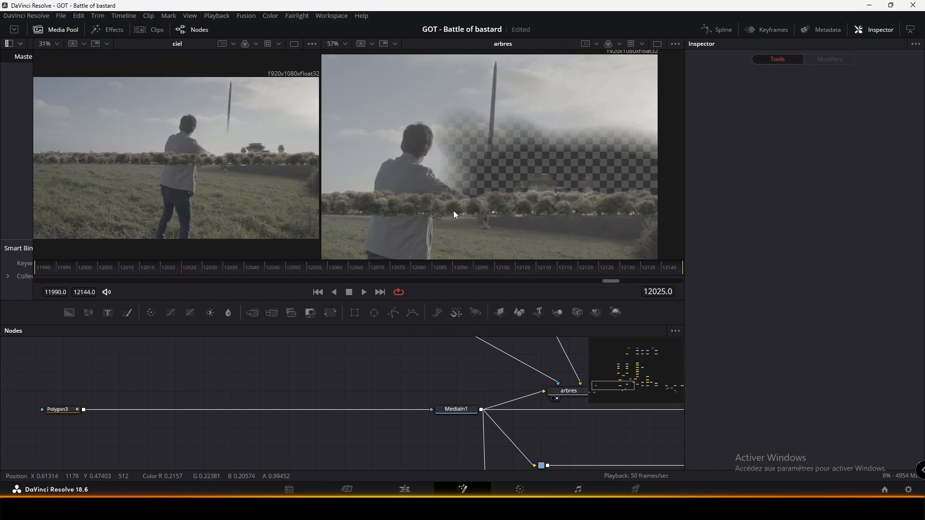
pyautogui.moveTo(97, 265); pyautogui.dragTo(235, 283)
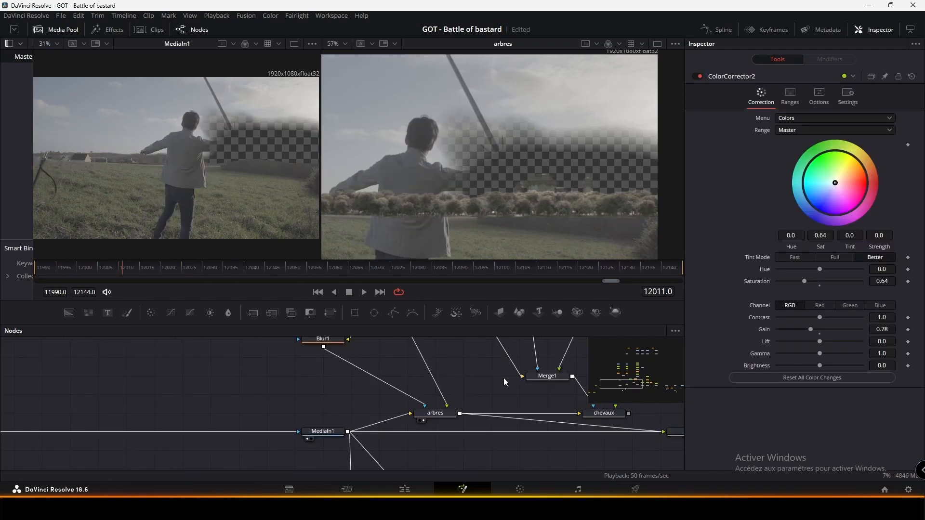
# Step: Select the sky image node in the upper media row and preview its output
pyautogui.moveTo(518, 367); pyautogui.dragTo(459, 468)
pyautogui.moveTo(490, 386); pyautogui.dragTo(466, 513)
pyautogui.moveTo(478, 340); pyautogui.dragTo(470, 475)
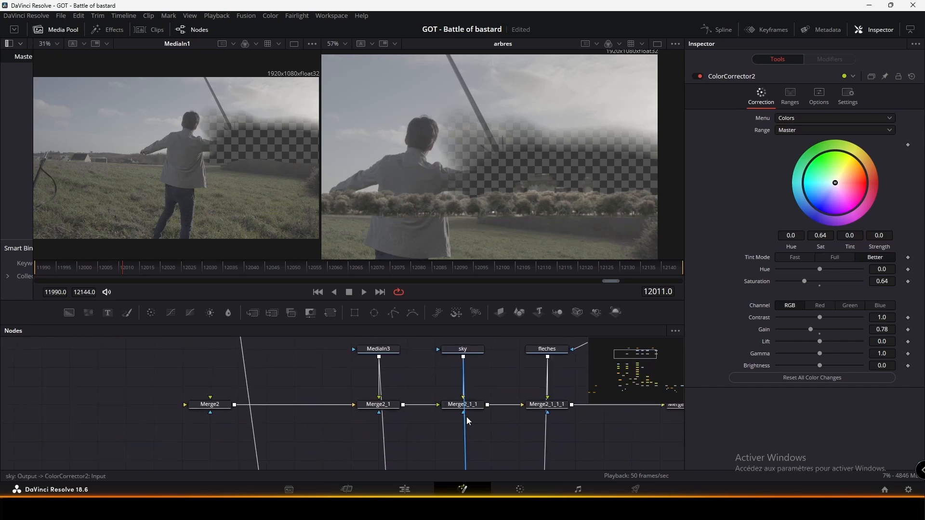
pyautogui.moveTo(467, 416); pyautogui.dragTo(466, 434)
pyautogui.click(464, 367)
pyautogui.click(453, 401)
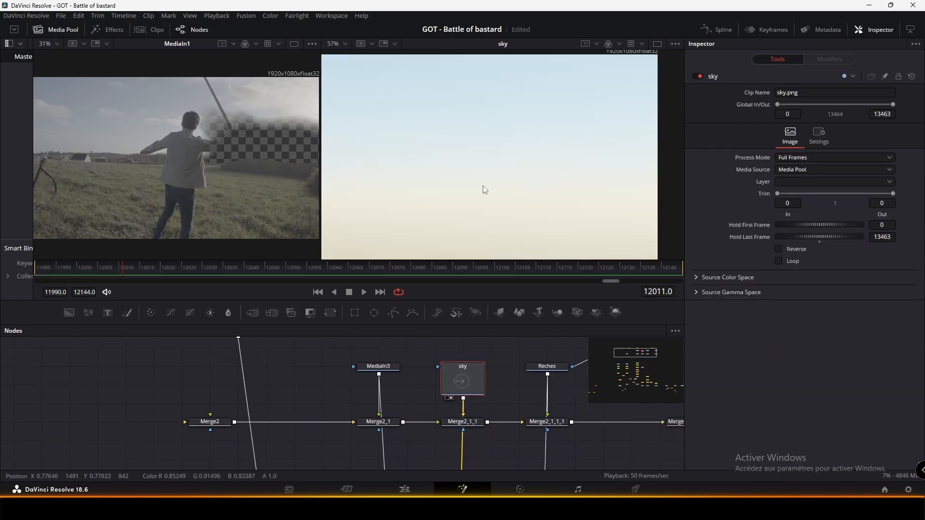
# Step: Preview the sky's ColorCorrector2 node and the ciel merge it feeds
pyautogui.scroll(-5, 465, 394)
pyautogui.click(458, 399)
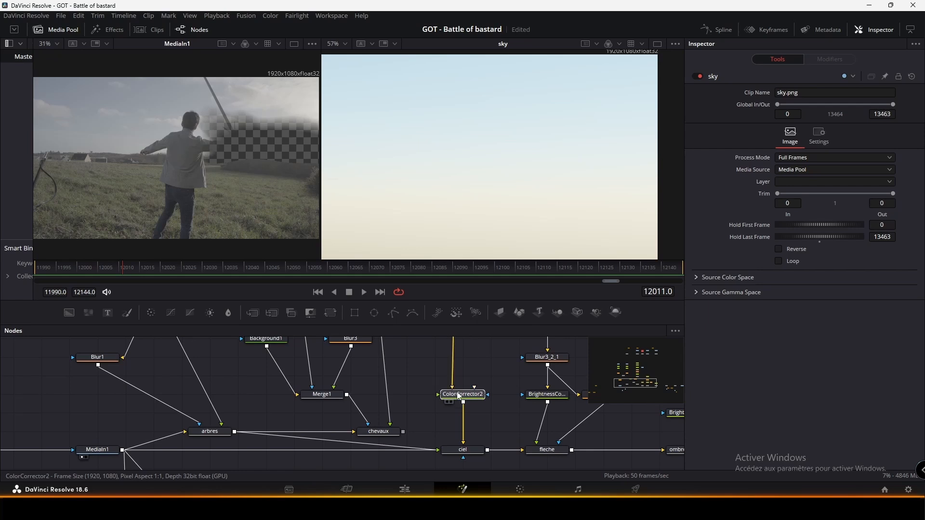
pyautogui.click(453, 429)
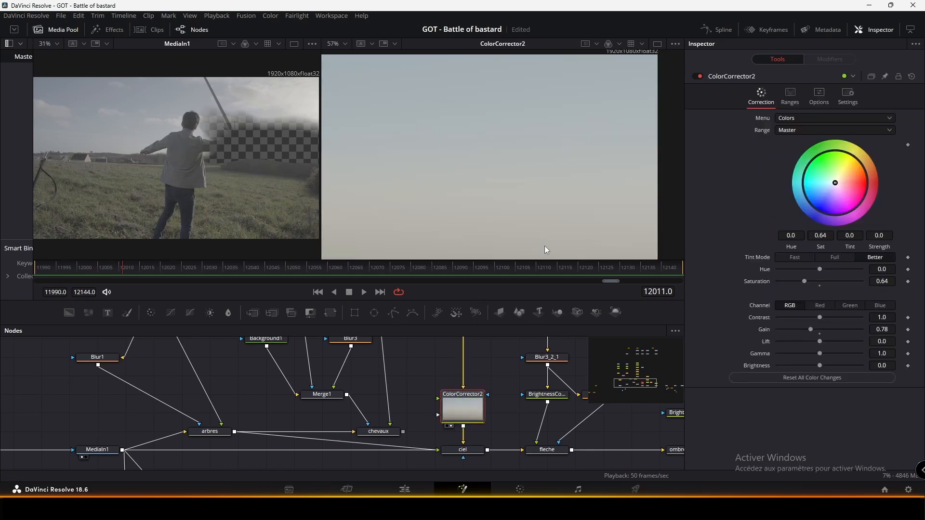
pyautogui.click(452, 457)
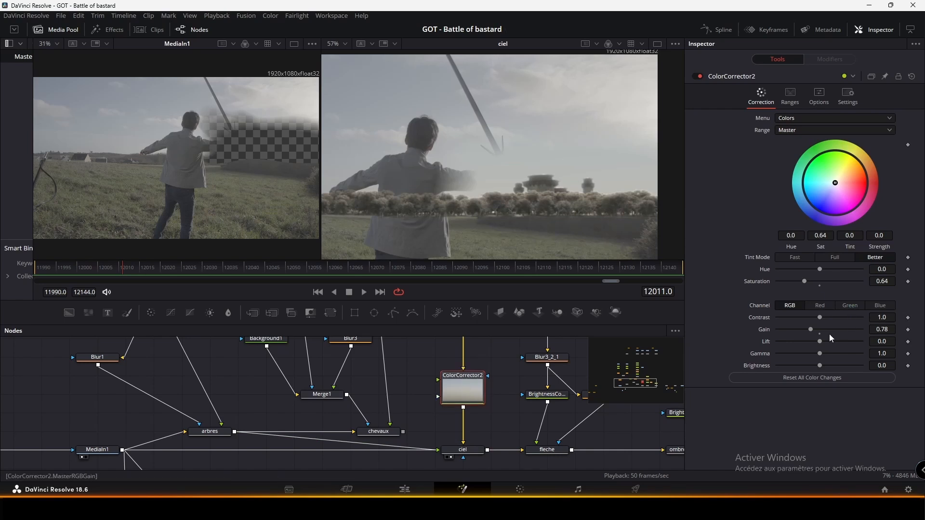
# Step: Try a Gain of 0.89 on the sky's ColorCorrector2 and undo the change
pyautogui.moveTo(811, 329)
pyautogui.mouseDown()
pyautogui.moveTo(822, 329)
pyautogui.moveTo(815, 330)
pyautogui.mouseUp()
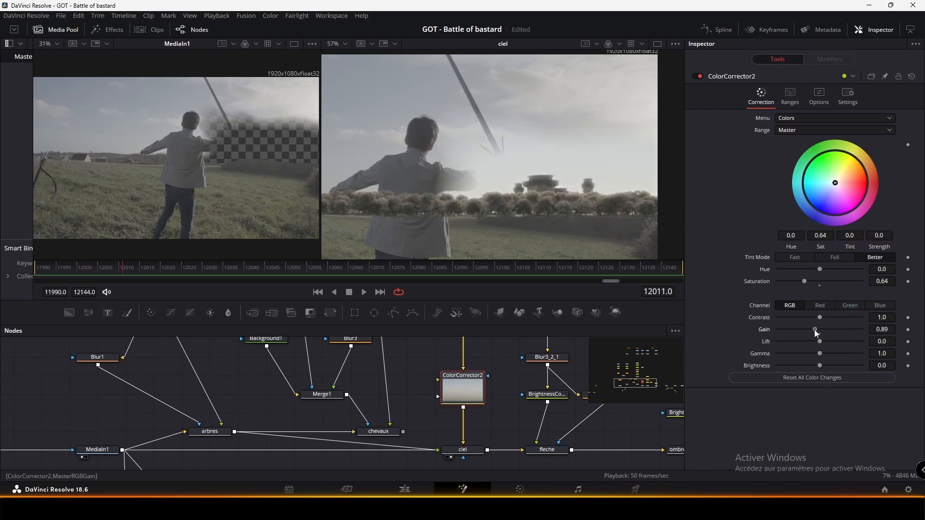
pyautogui.hotkey('ctrl', 'z')
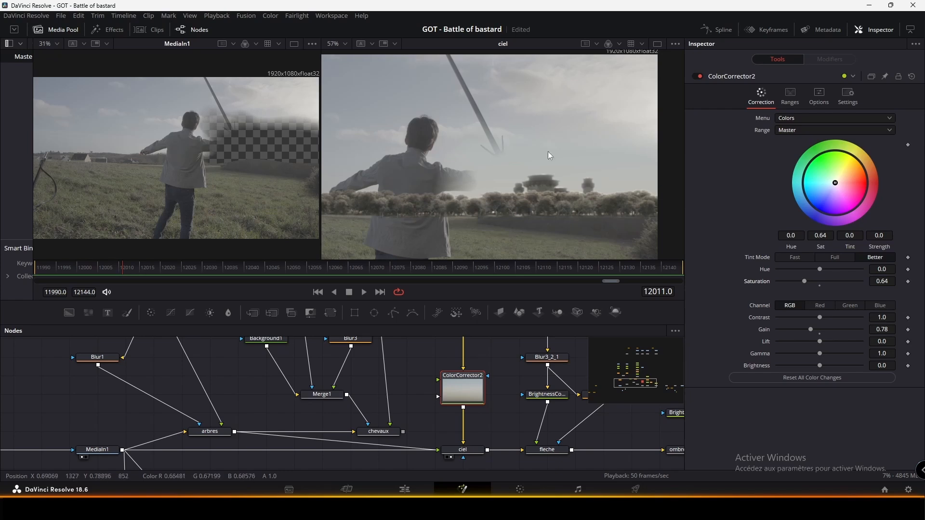
# Step: Select the Polygon1 mask node and examine its outline around the fighter's outstretched hand and forearm
pyautogui.scroll(-2, 545, 151)
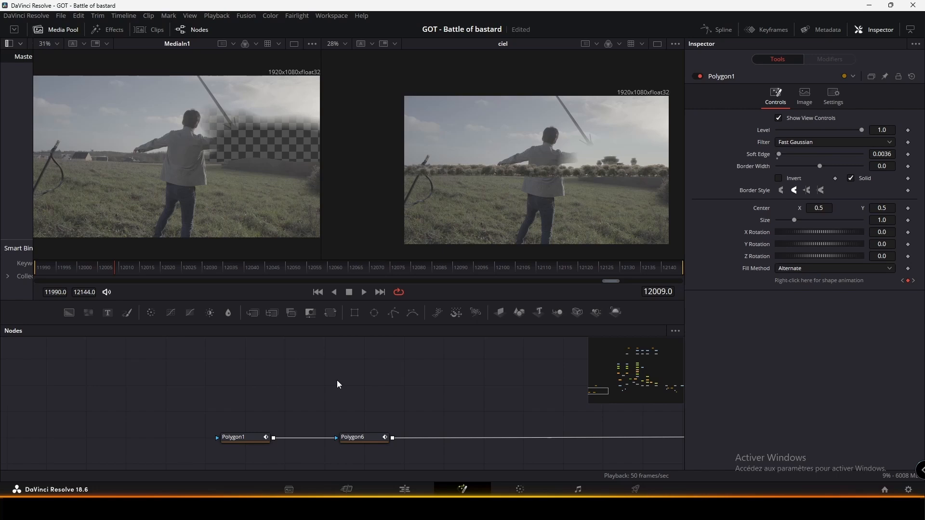
pyautogui.click(258, 438)
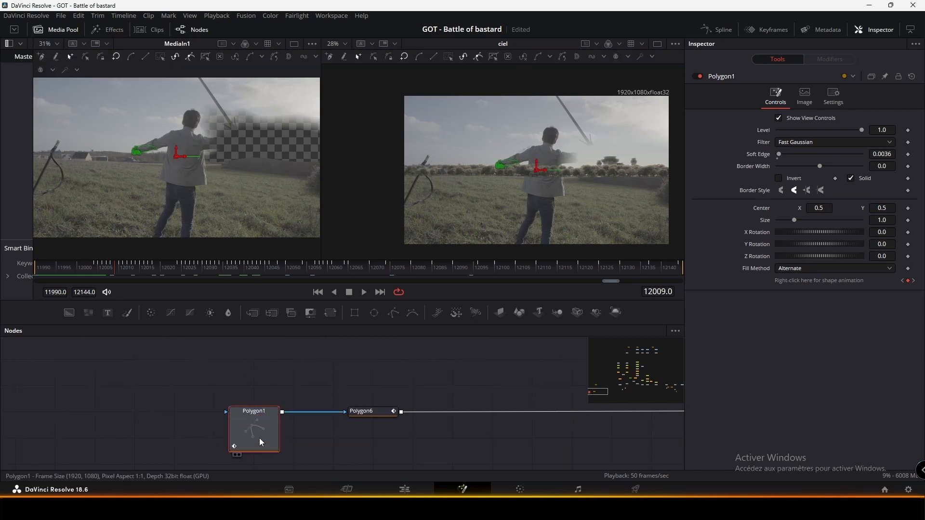
pyautogui.scroll(5, 143, 153)
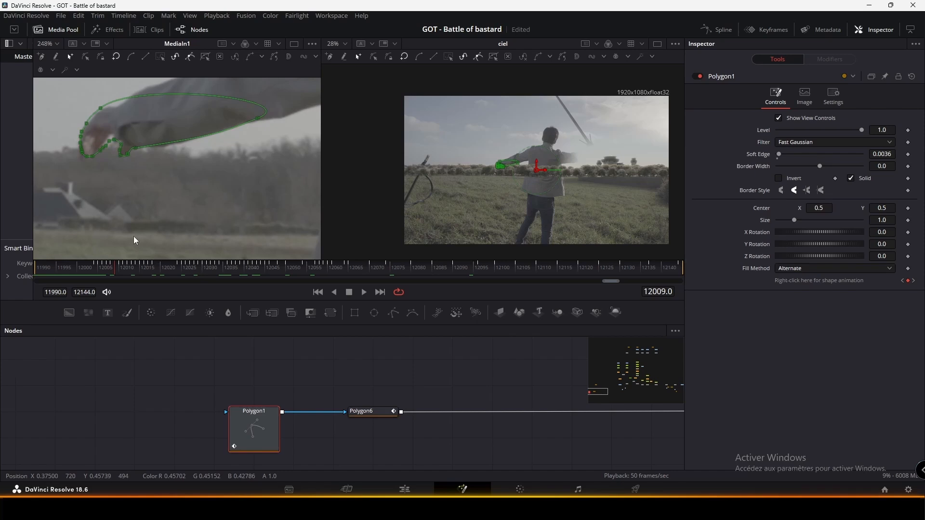
# Step: Select the Polygon6 mask node and examine its outline around the fighter's other arm and sword
pyautogui.click(378, 413)
pyautogui.scroll(-5, 184, 198)
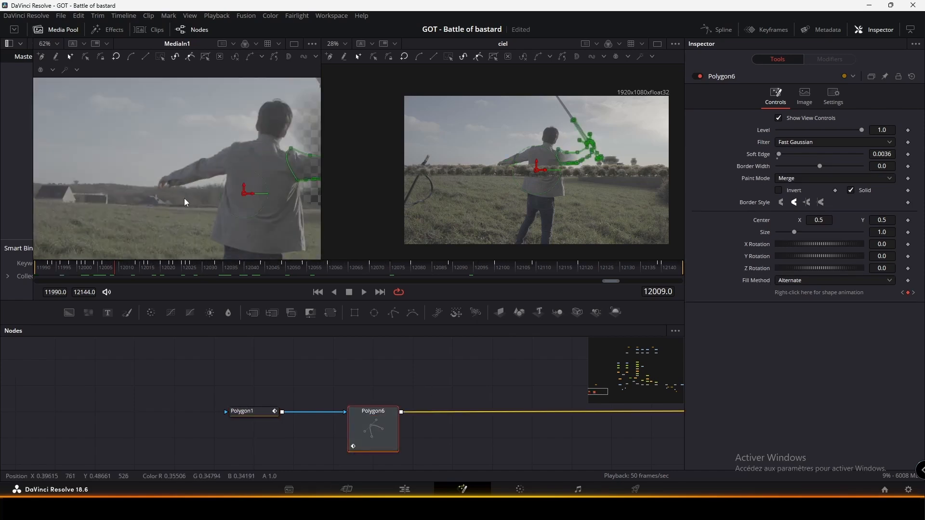
pyautogui.scroll(-2, 184, 198)
pyautogui.scroll(3, 282, 161)
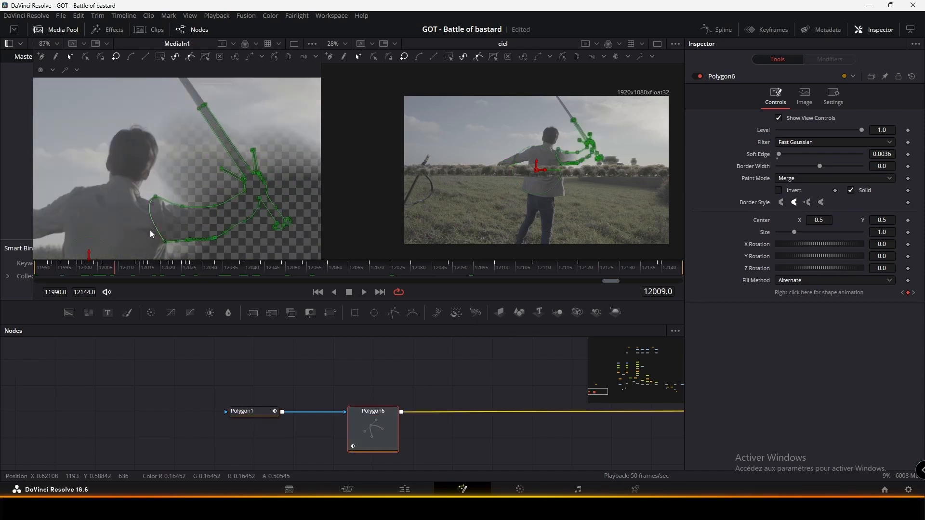
pyautogui.scroll(-2, 280, 345)
# Step: Scrub forward through the timeline to check how the Polygon6 mask follows the arm and sword
pyautogui.click(123, 267)
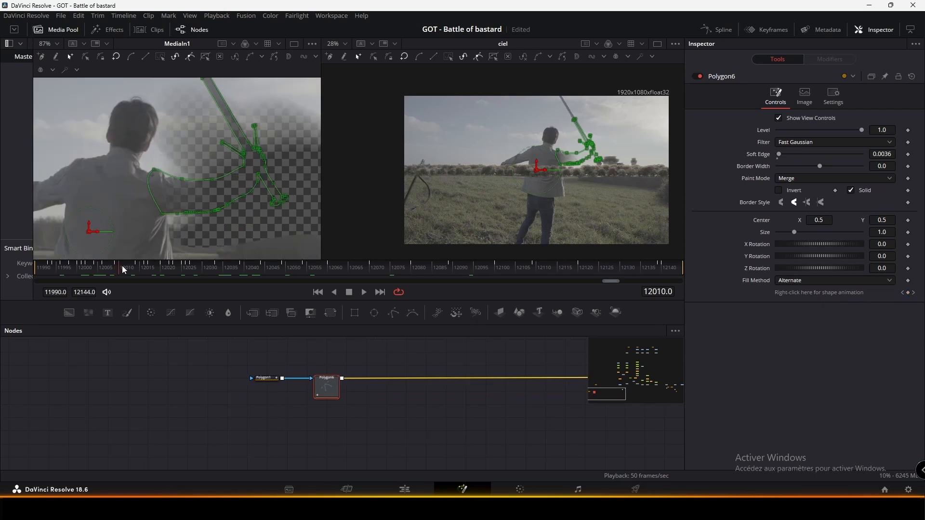
pyautogui.moveTo(122, 265); pyautogui.dragTo(199, 270)
pyautogui.click(165, 183)
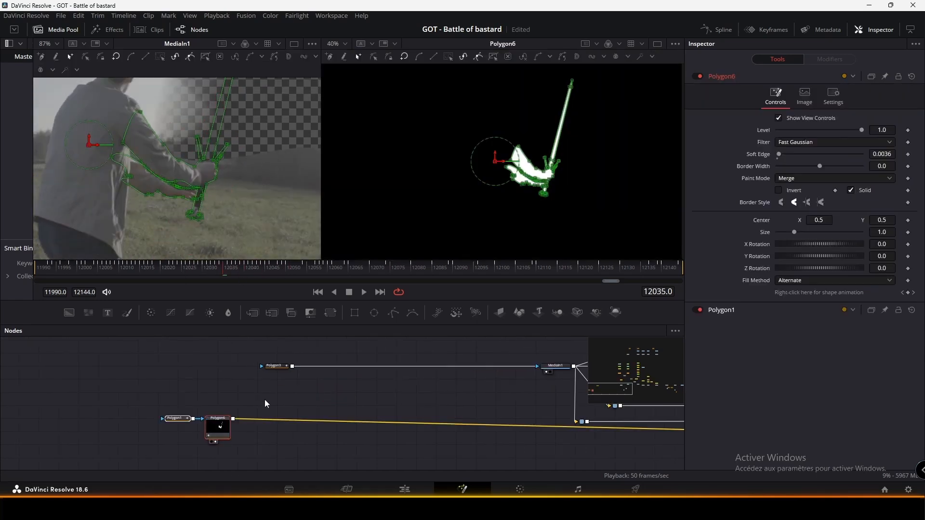
# Step: Shift the Polygon1 and Polygon6 nodes together slightly to the right in the node graph, below Polygon3
pyautogui.click(264, 400)
pyautogui.moveTo(148, 397); pyautogui.dragTo(238, 423)
pyautogui.click(238, 423)
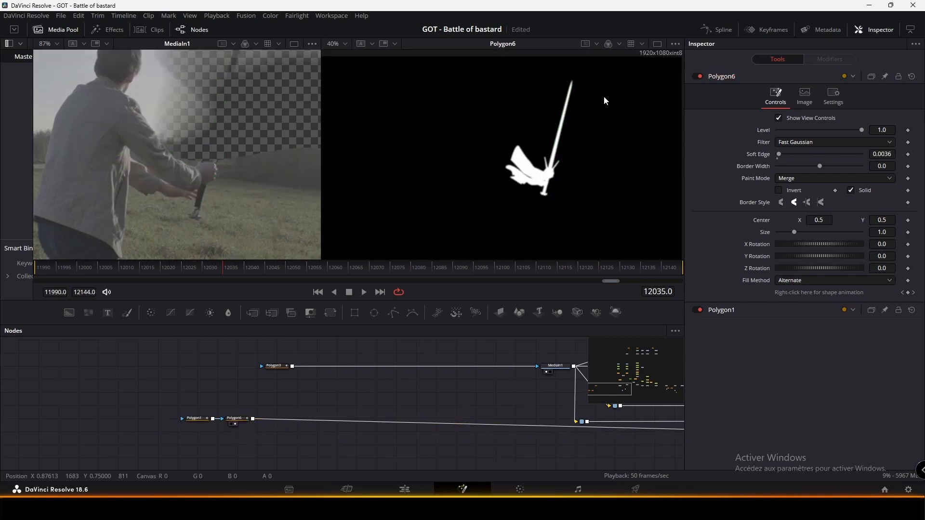
# Step: Move the Polygon1 and Polygon6 nodes lower in the graph and display the Polygon3 mask
pyautogui.moveTo(244, 421); pyautogui.dragTo(267, 450)
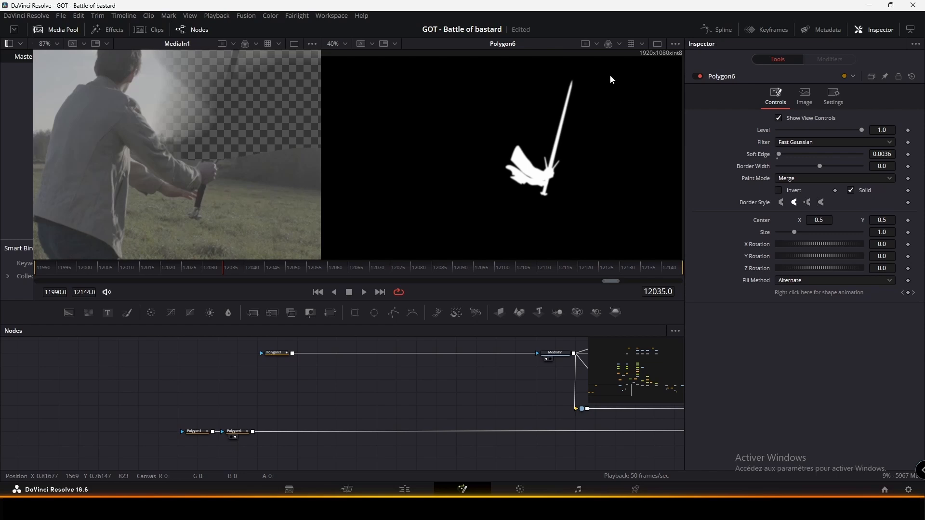
pyautogui.click(274, 354)
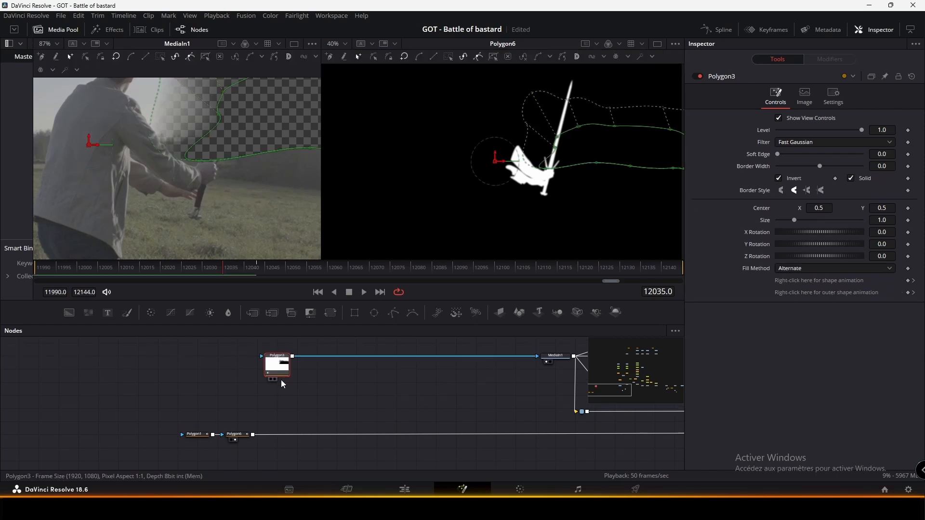
pyautogui.scroll(2, 537, 193)
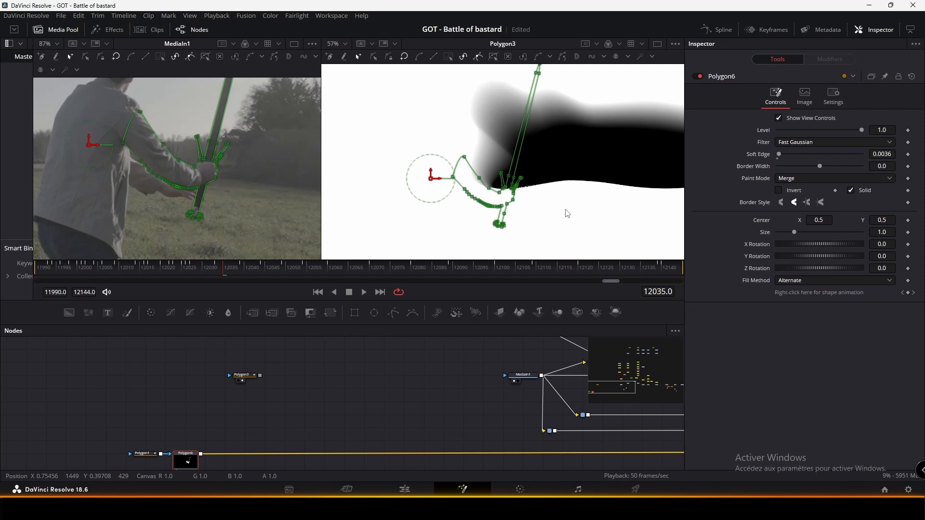
pyautogui.click(248, 382)
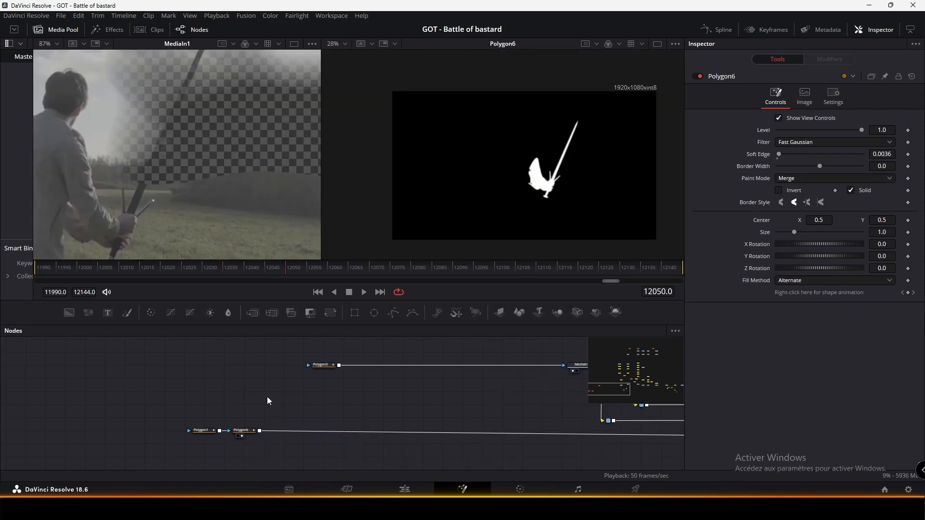
# Step: Connect Polygon6's output to Polygon3's mask input and check the combined mask at frame 12011
pyautogui.moveTo(260, 430); pyautogui.dragTo(308, 365)
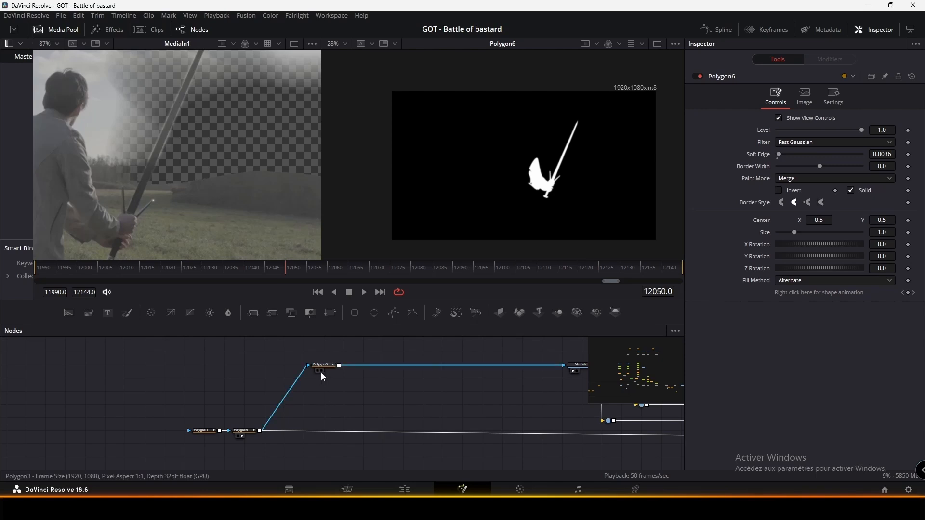
pyautogui.click(321, 371)
pyautogui.click(310, 371)
pyautogui.click(121, 267)
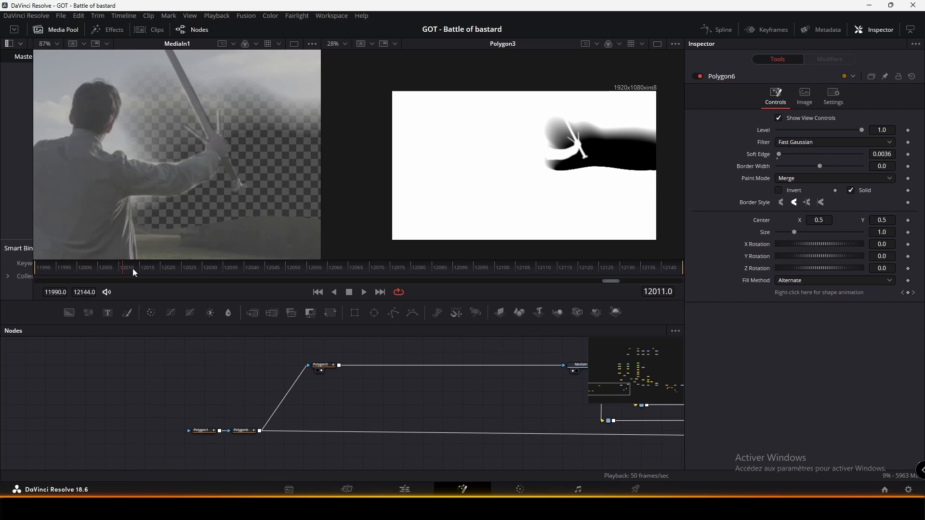
# Step: Display the ciel merge and the arbres merge to examine how the trees sit against the fighter
pyautogui.click(255, 430)
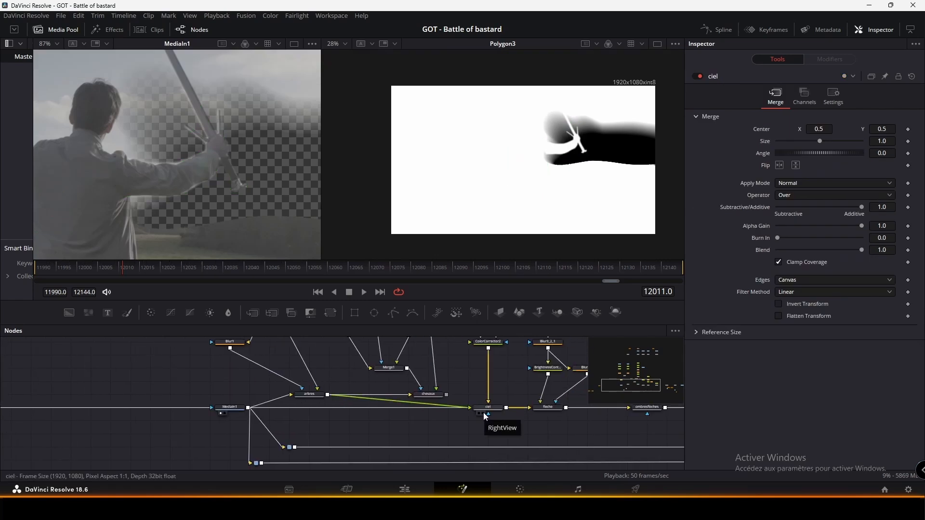
pyautogui.click(485, 415)
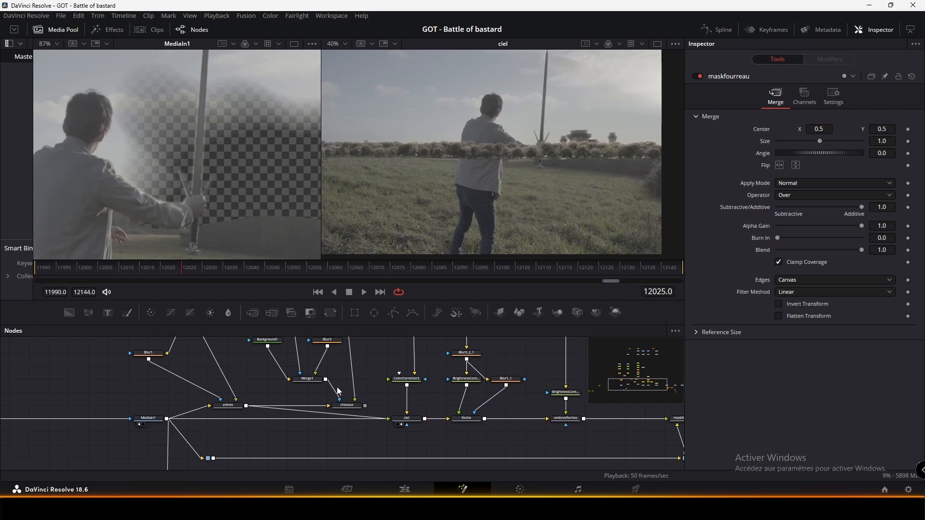
pyautogui.moveTo(328, 370); pyautogui.dragTo(334, 456)
pyautogui.click(330, 413)
pyautogui.scroll(4, 469, 164)
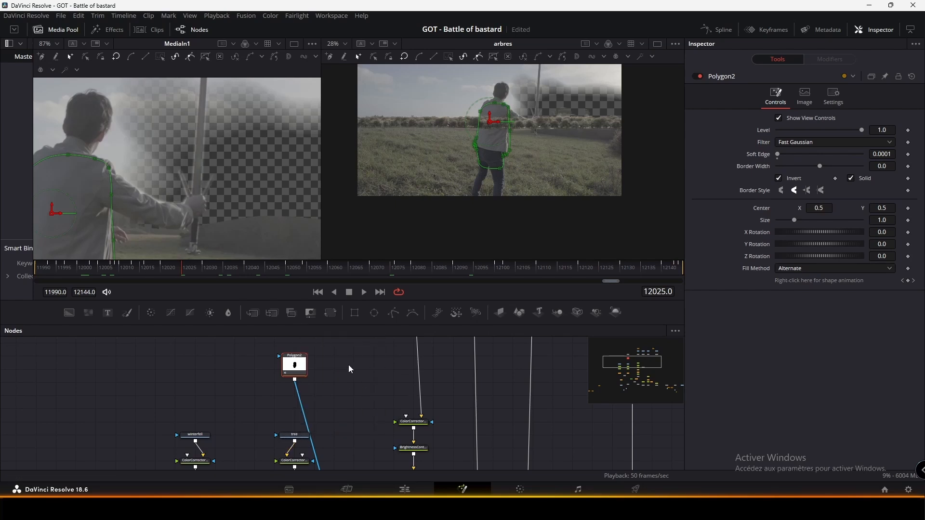
# Step: Connect the Polygon2 body mask to the tree layer and compare the masked trees with Invert off and on
pyautogui.click(292, 380)
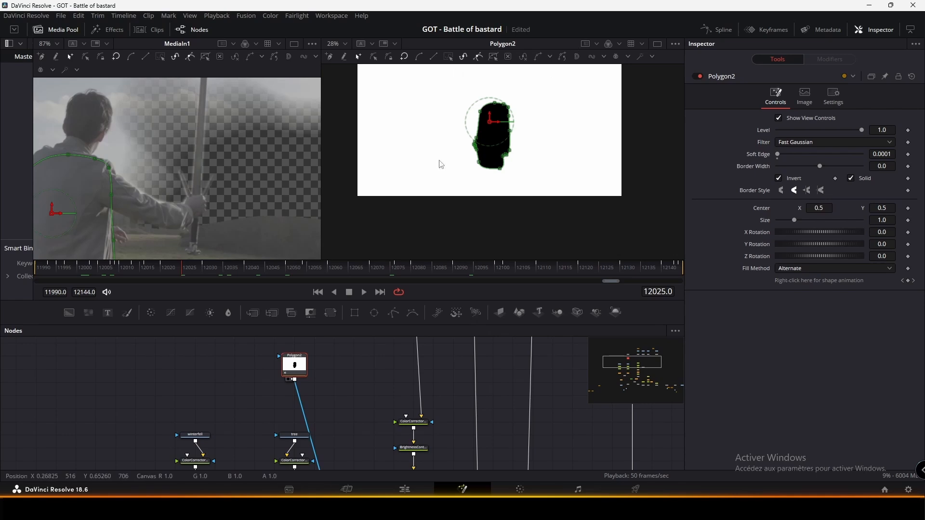
pyautogui.click(778, 178)
pyautogui.moveTo(295, 371); pyautogui.dragTo(276, 436)
pyautogui.click(290, 441)
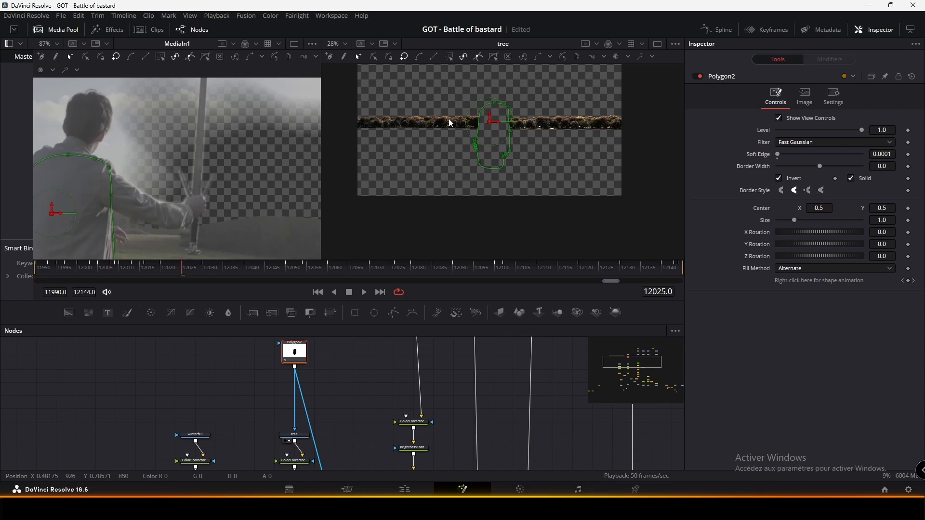
pyautogui.click(778, 179)
pyautogui.click(778, 180)
# Step: Display the ciel merge and examine Polygon2's outline around the fighter's body in front of the trees
pyautogui.scroll(-5, 309, 427)
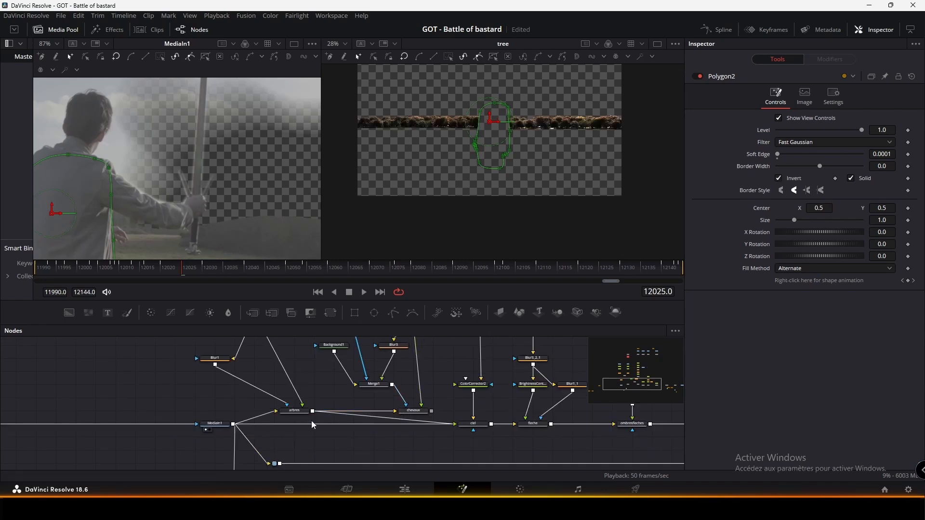
pyautogui.click(467, 431)
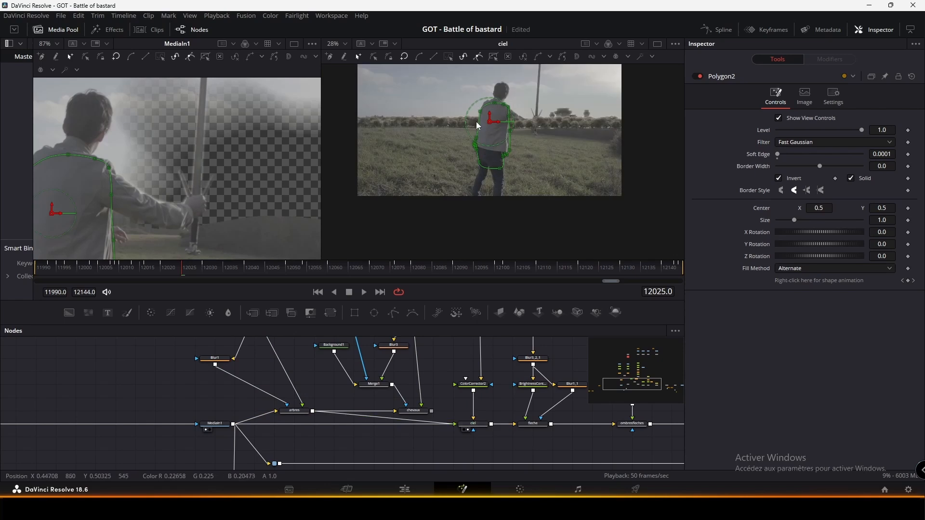
pyautogui.scroll(3, 480, 123)
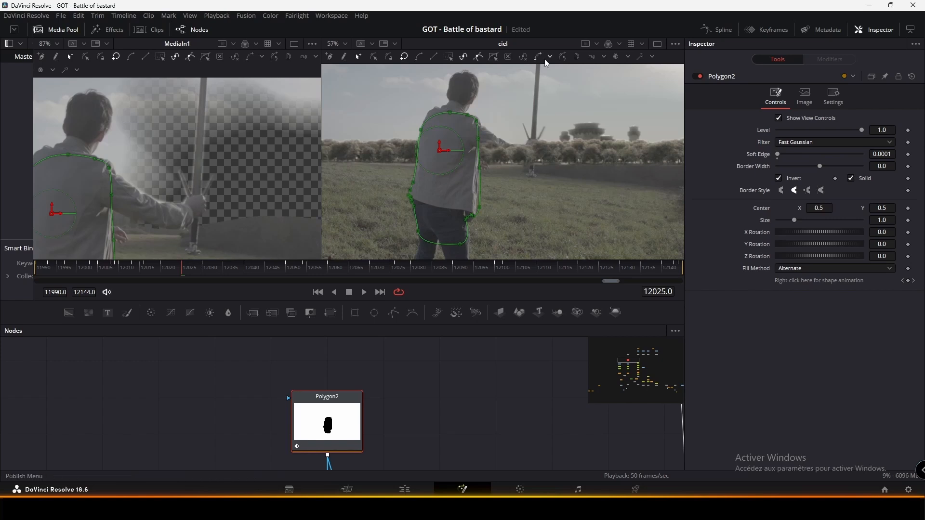
pyautogui.scroll(-5, 386, 397)
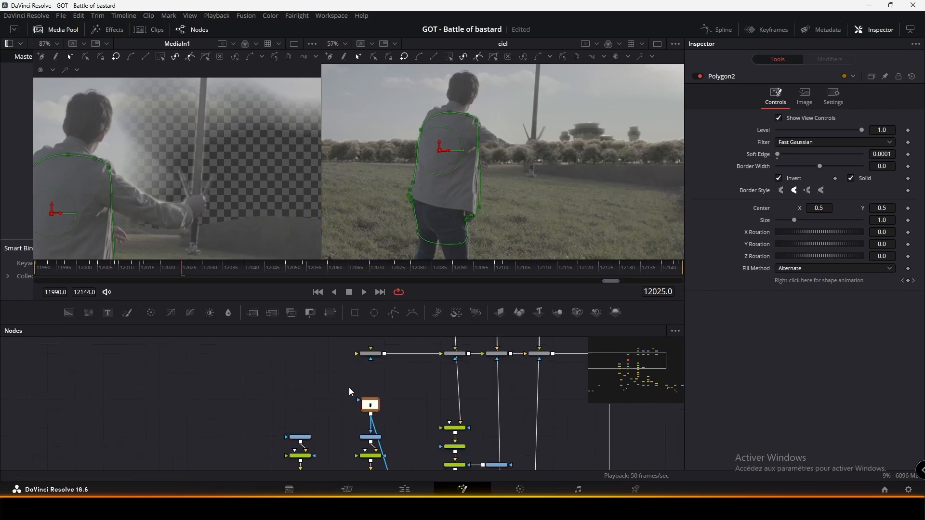
# Step: Select the Polygon6 mask node and examine its arm and sword outline over the ciel composite
pyautogui.scroll(-2, 351, 391)
pyautogui.moveTo(331, 452); pyautogui.dragTo(442, 348)
pyautogui.scroll(1, 421, 424)
pyautogui.scroll(3, 417, 414)
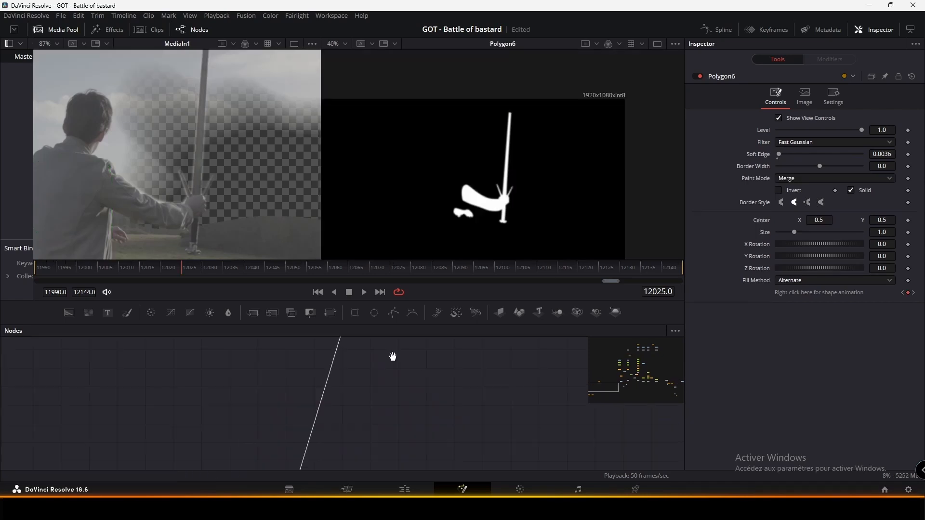
pyautogui.moveTo(392, 357); pyautogui.dragTo(407, 372)
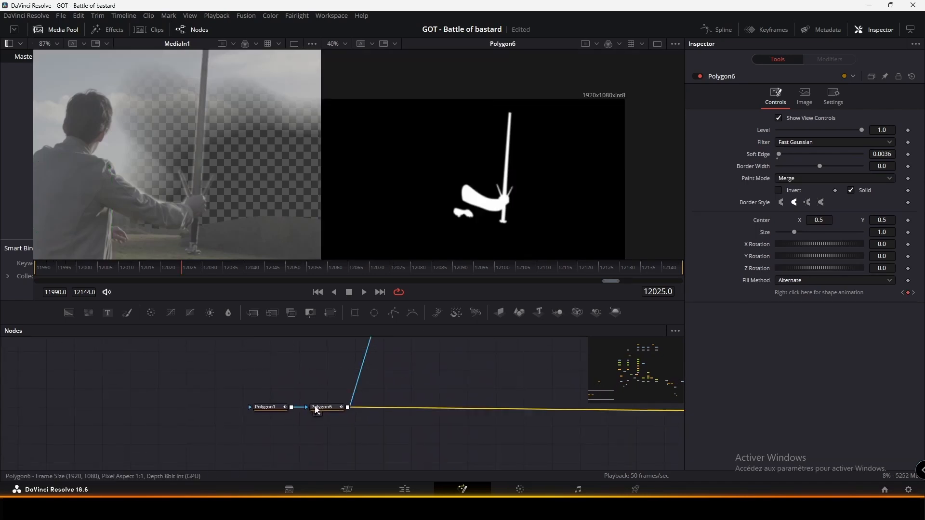
pyautogui.click(327, 409)
pyautogui.scroll(-2, 434, 381)
pyautogui.moveTo(530, 357); pyautogui.dragTo(351, 394)
pyautogui.scroll(-1, 350, 394)
pyautogui.moveTo(428, 393); pyautogui.dragTo(270, 403)
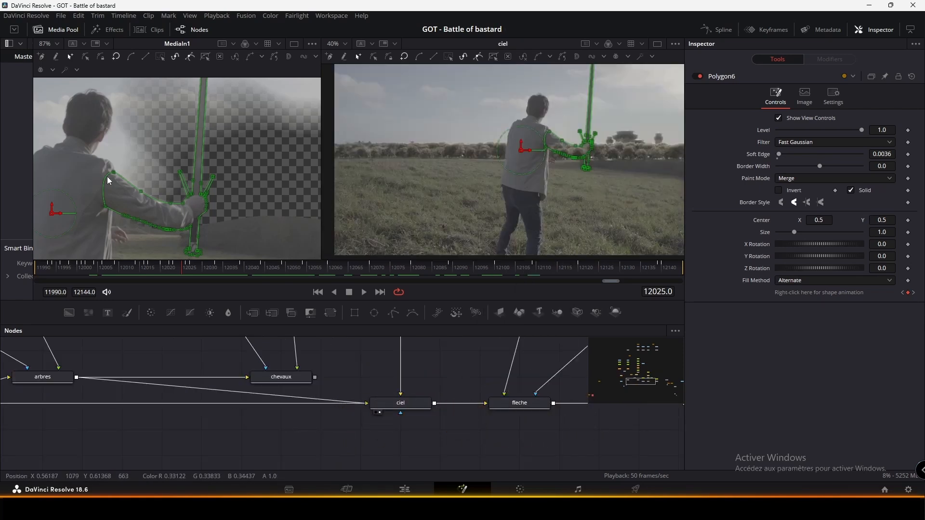
# Step: Connect the ciel merge's output to maskmain's background input and display maskmain
pyautogui.moveTo(193, 423); pyautogui.dragTo(468, 427)
pyautogui.click(177, 409)
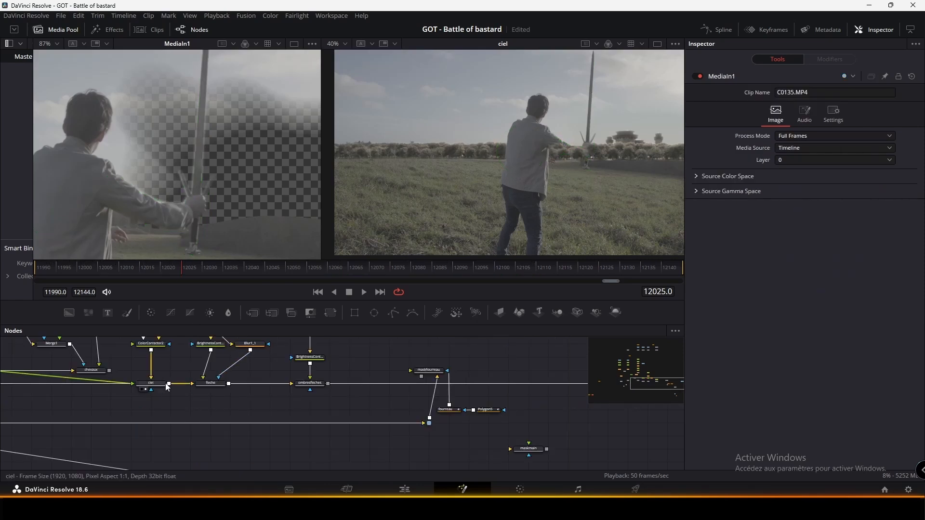
pyautogui.moveTo(168, 384); pyautogui.dragTo(512, 436)
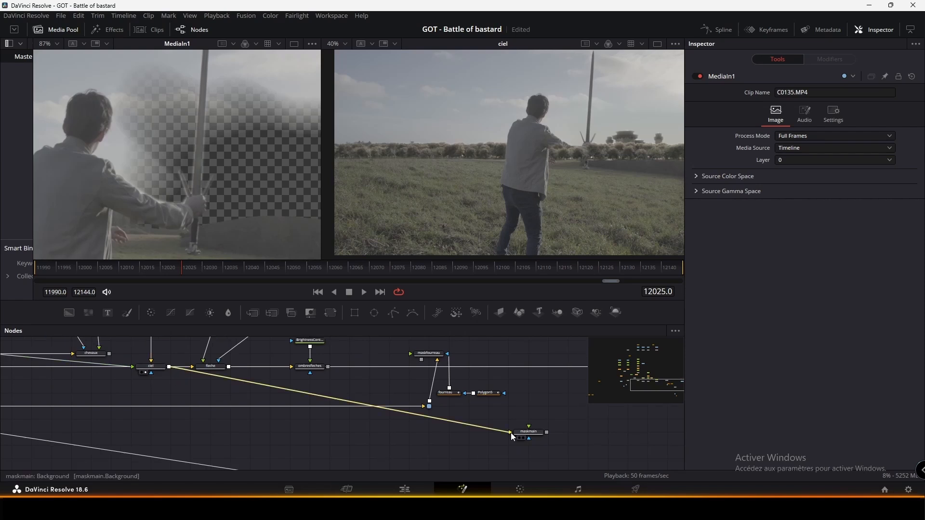
pyautogui.click(525, 438)
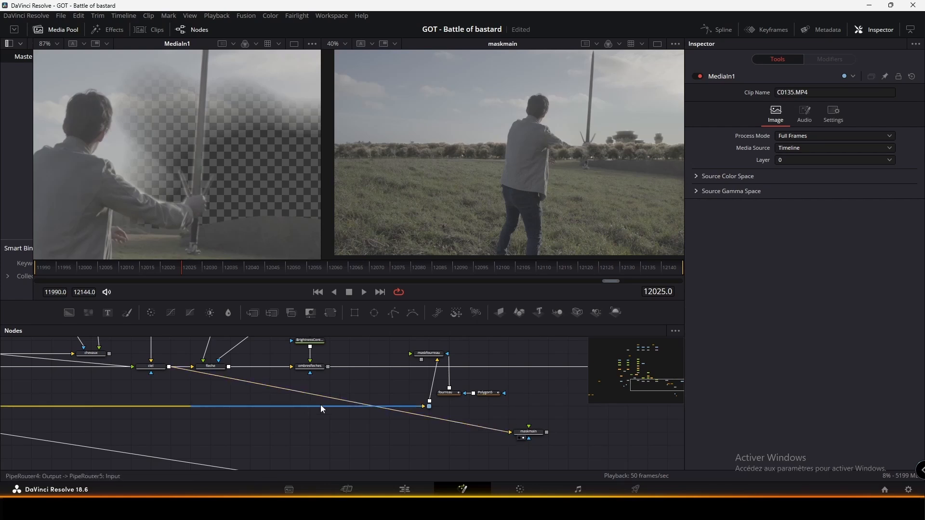
# Step: Connect the MediaIn1 footage routed through PipeRouter3 to maskmain's foreground input
pyautogui.moveTo(193, 397); pyautogui.dragTo(415, 412)
pyautogui.moveTo(140, 437)
pyautogui.mouseDown()
pyautogui.moveTo(130, 450)
pyautogui.moveTo(131, 440)
pyautogui.mouseUp()
pyautogui.moveTo(280, 413); pyautogui.dragTo(266, 387)
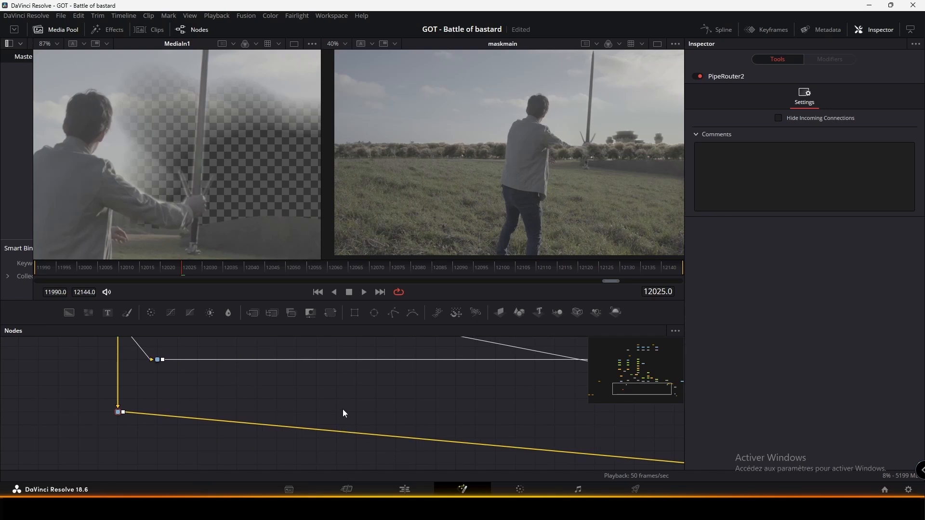
pyautogui.moveTo(372, 415); pyautogui.dragTo(322, 419)
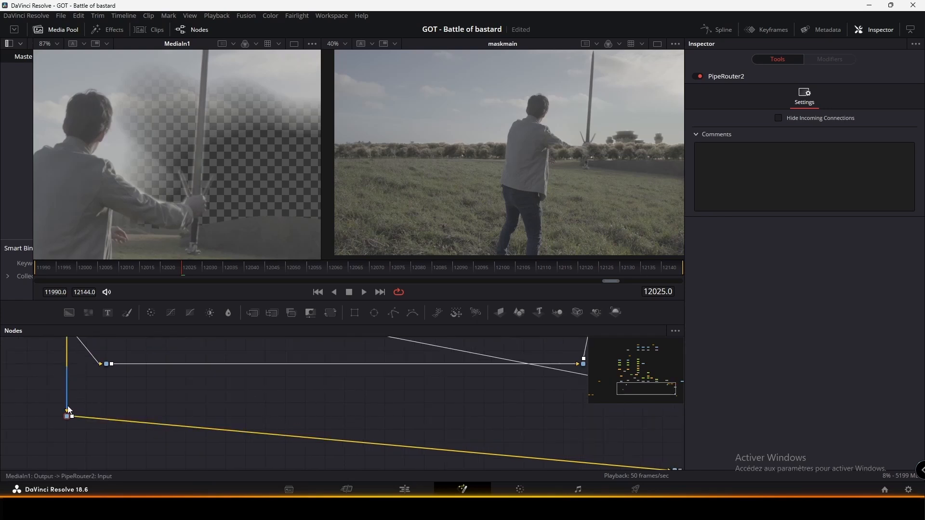
pyautogui.click(344, 440)
pyautogui.moveTo(344, 440); pyautogui.dragTo(354, 421)
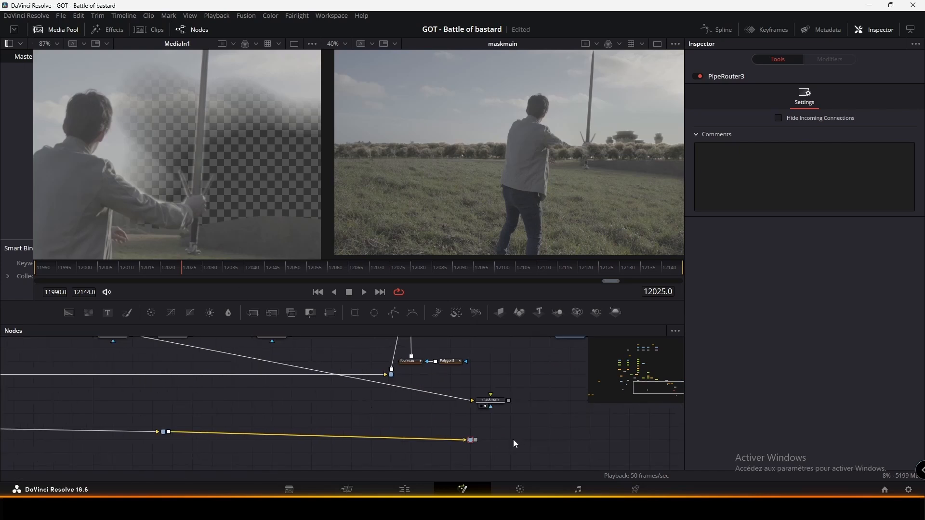
pyautogui.moveTo(476, 440); pyautogui.dragTo(493, 392)
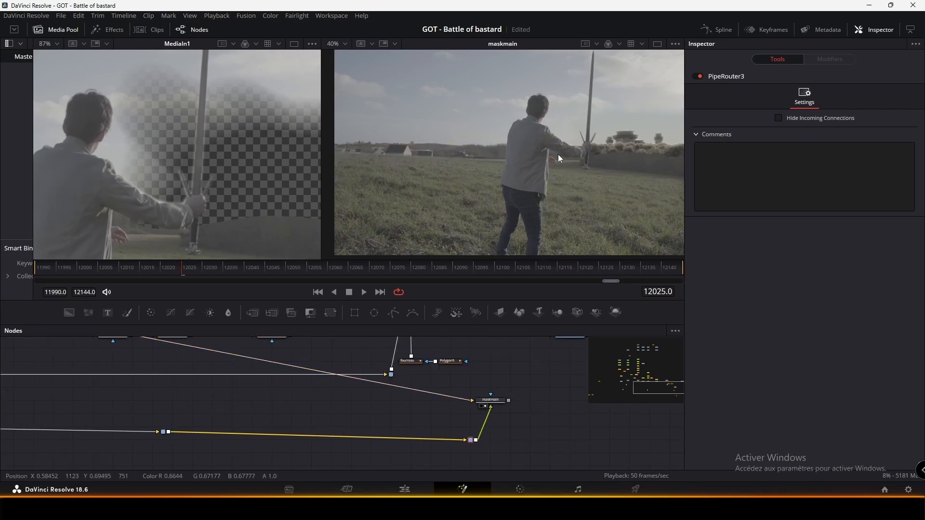
# Step: Display the Polygon6 arm and sword mask on its own
pyautogui.scroll(2, 508, 116)
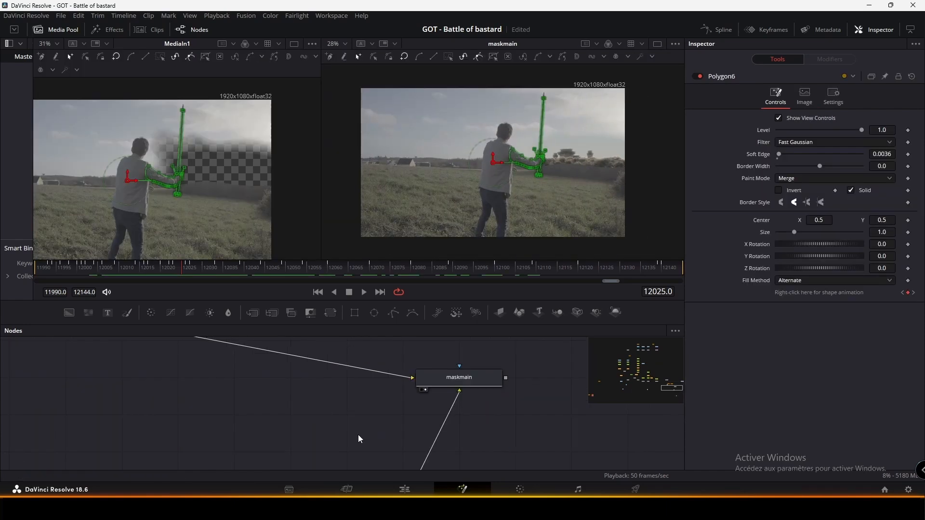
pyautogui.moveTo(358, 435); pyautogui.dragTo(414, 409)
pyautogui.scroll(-3, 414, 409)
pyautogui.moveTo(275, 424); pyautogui.dragTo(502, 386)
pyautogui.scroll(2, 200, 425)
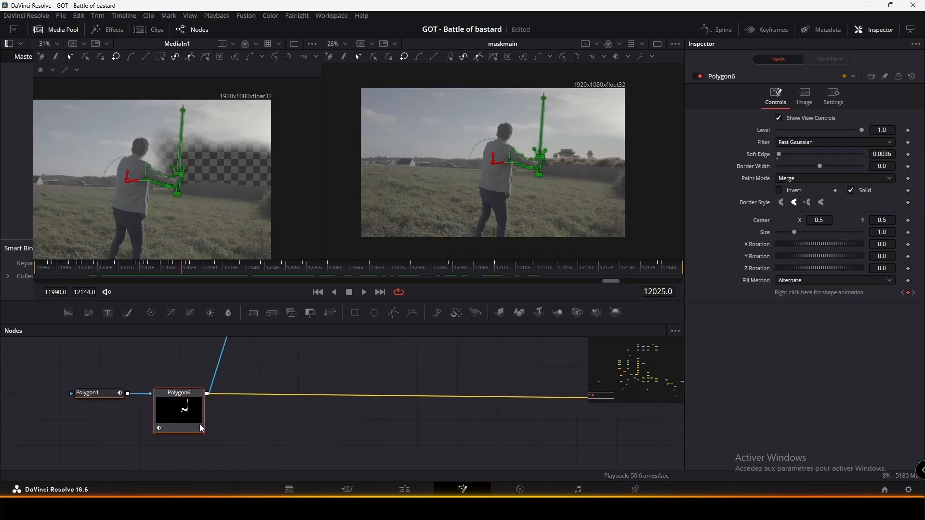
pyautogui.click(162, 437)
# Step: Connect the routed Polygon6 mask to maskmain's effect mask input and scrub back through the shot to check the composite
pyautogui.moveTo(444, 387); pyautogui.dragTo(169, 392)
pyautogui.moveTo(484, 406); pyautogui.dragTo(311, 397)
pyautogui.scroll(-3, 311, 397)
pyautogui.moveTo(578, 369); pyautogui.dragTo(371, 386)
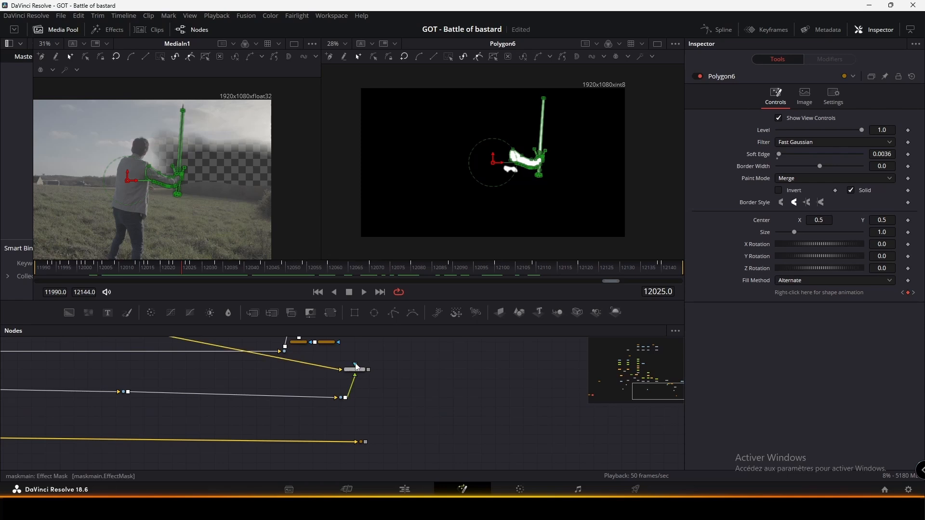
pyautogui.scroll(3, 340, 446)
pyautogui.click(383, 437)
pyautogui.moveTo(390, 437); pyautogui.dragTo(371, 372)
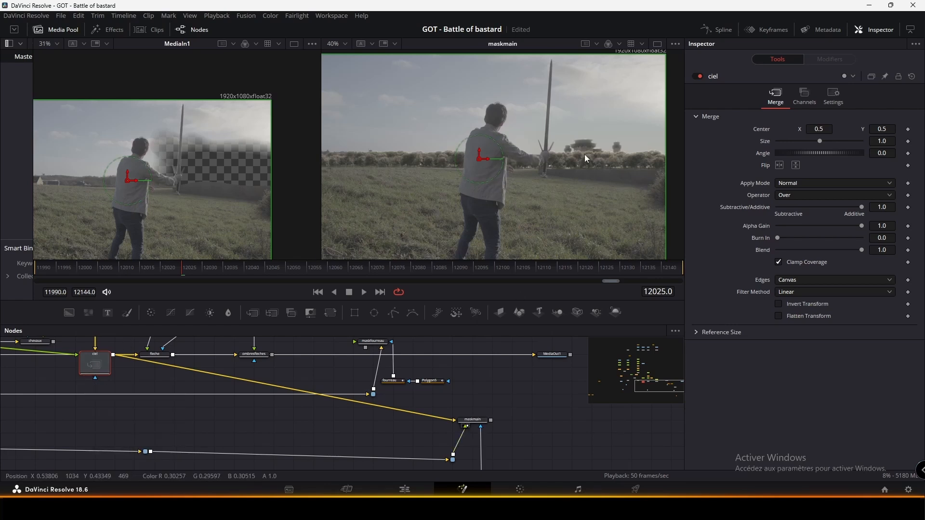
pyautogui.click(168, 271)
pyautogui.moveTo(169, 271); pyautogui.dragTo(81, 274)
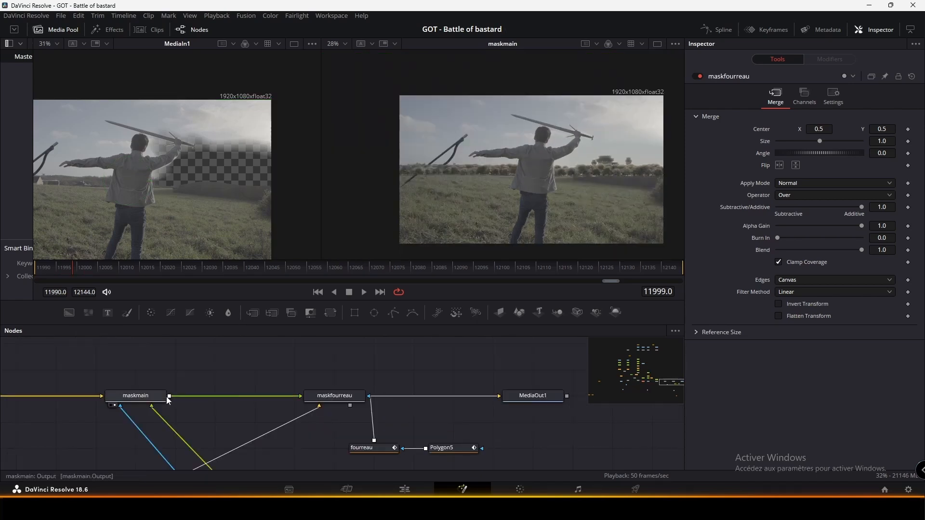
# Step: Select the maskmain and maskfourreau merges in turn and examine how they chain into MediaOut1
pyautogui.click(154, 395)
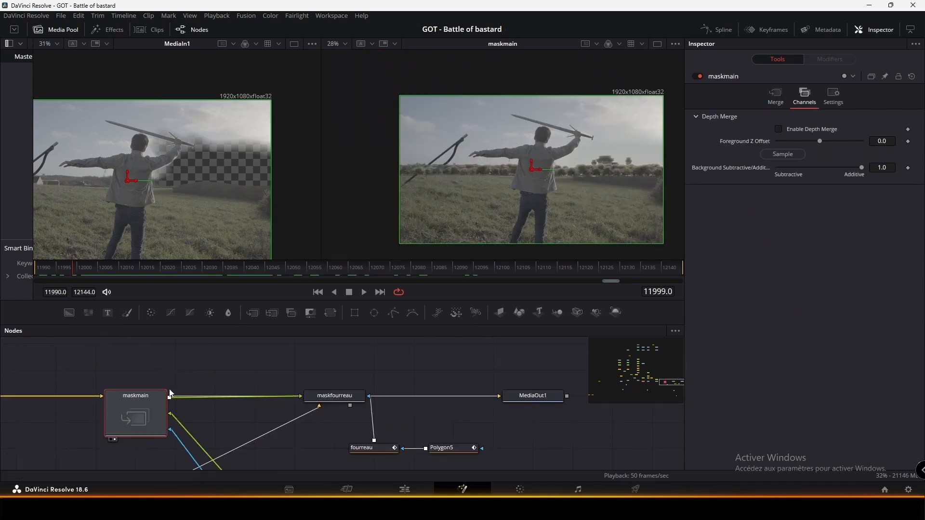
pyautogui.moveTo(339, 400); pyautogui.dragTo(347, 407)
pyautogui.click(346, 391)
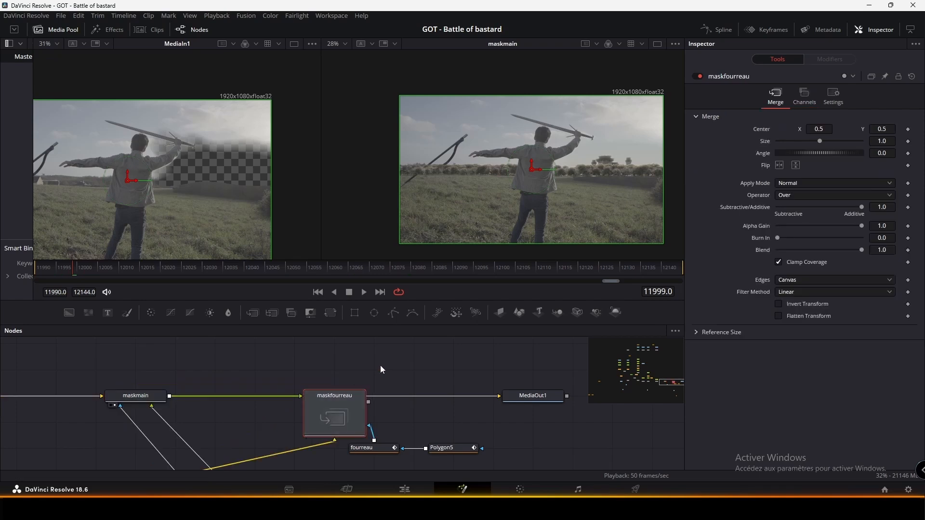
pyautogui.click(381, 366)
# Step: Trace the MediaIn1 footage through the node graph to the maskfourreau merge and select that merge
pyautogui.scroll(-4, 434, 378)
pyautogui.moveTo(186, 428); pyautogui.dragTo(384, 428)
pyautogui.scroll(4, 198, 401)
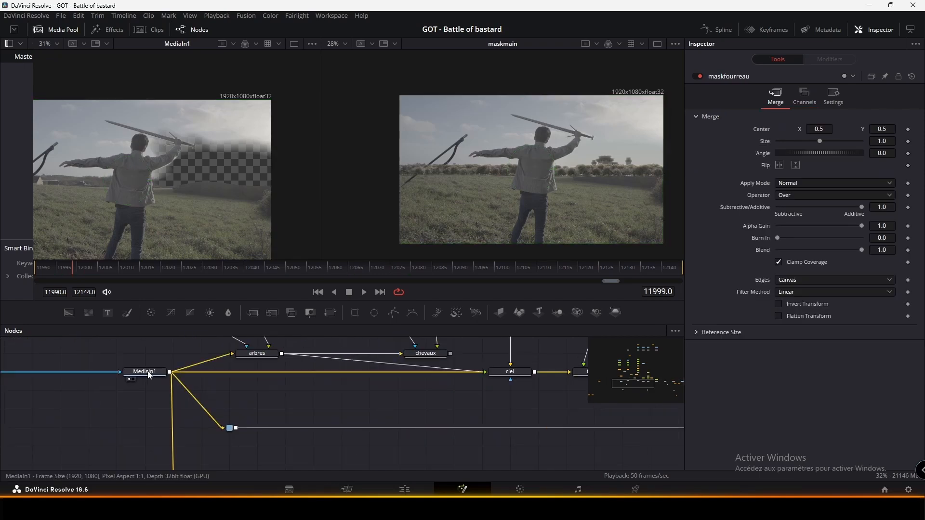
pyautogui.click(148, 373)
pyautogui.moveTo(285, 392); pyautogui.dragTo(147, 393)
pyautogui.moveTo(455, 389); pyautogui.dragTo(181, 399)
pyautogui.moveTo(453, 408); pyautogui.dragTo(260, 409)
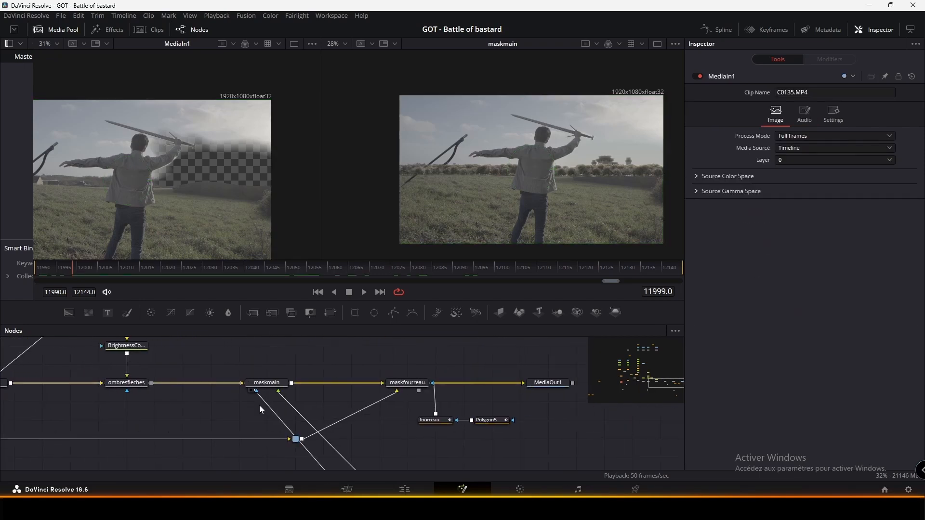
pyautogui.click(406, 383)
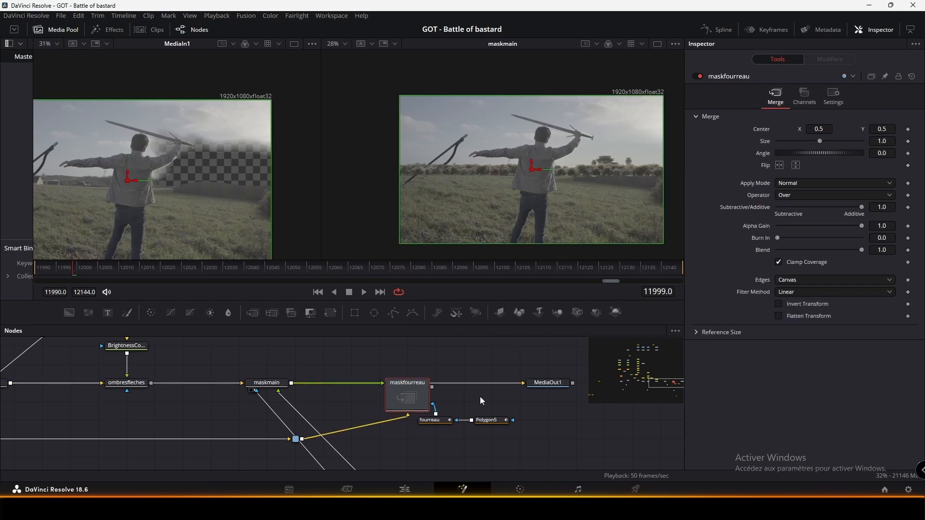
# Step: Select the fourreau and Polygon5 masks and examine their outline around the scabbard and its strap
pyautogui.click(435, 421)
pyautogui.click(438, 420)
pyautogui.scroll(6, 402, 168)
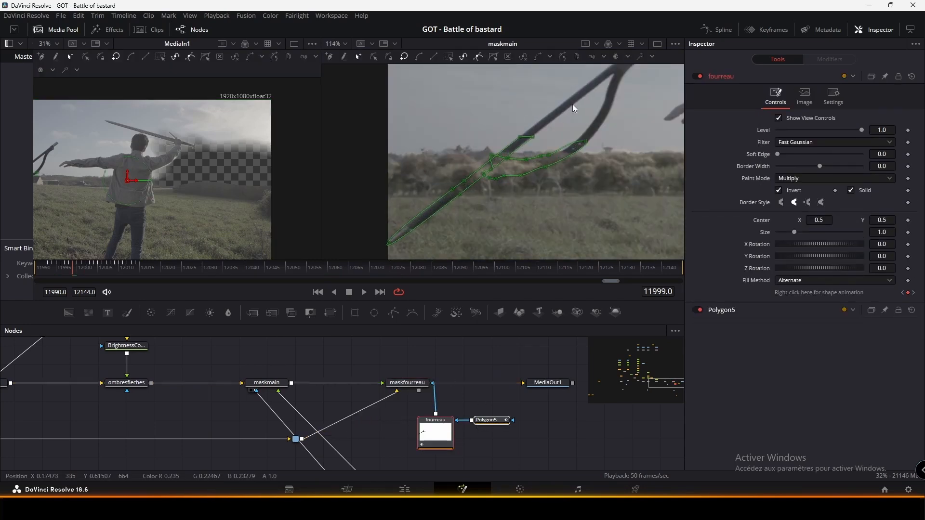
# Step: Display the maskfourreau merge and scrub forward from frame 11999 to check the scabbard in front of the trees
pyautogui.click(419, 389)
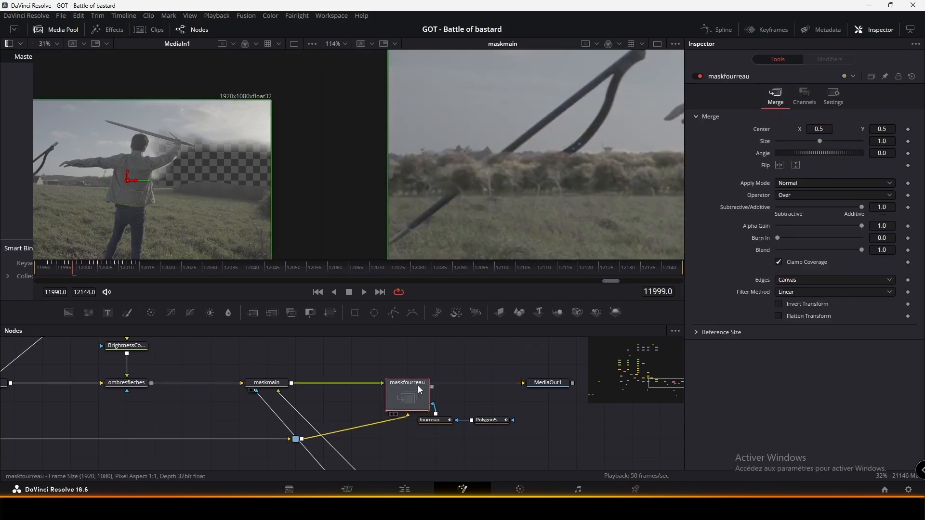
pyautogui.click(397, 415)
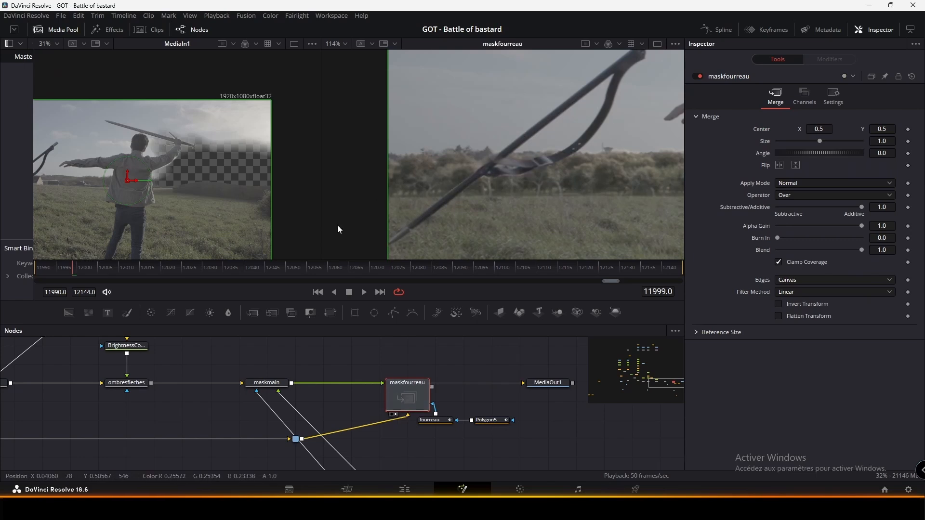
pyautogui.scroll(-6, 339, 225)
pyautogui.moveTo(75, 271); pyautogui.dragTo(181, 257)
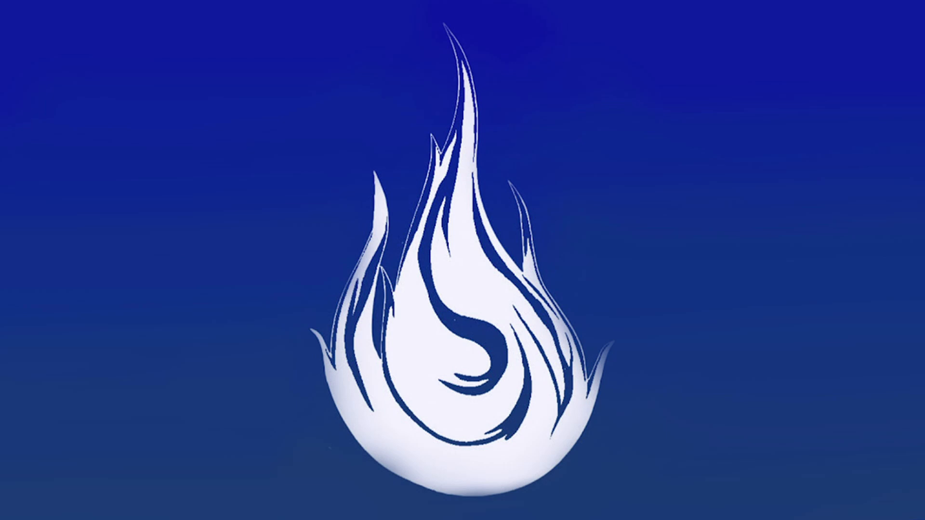